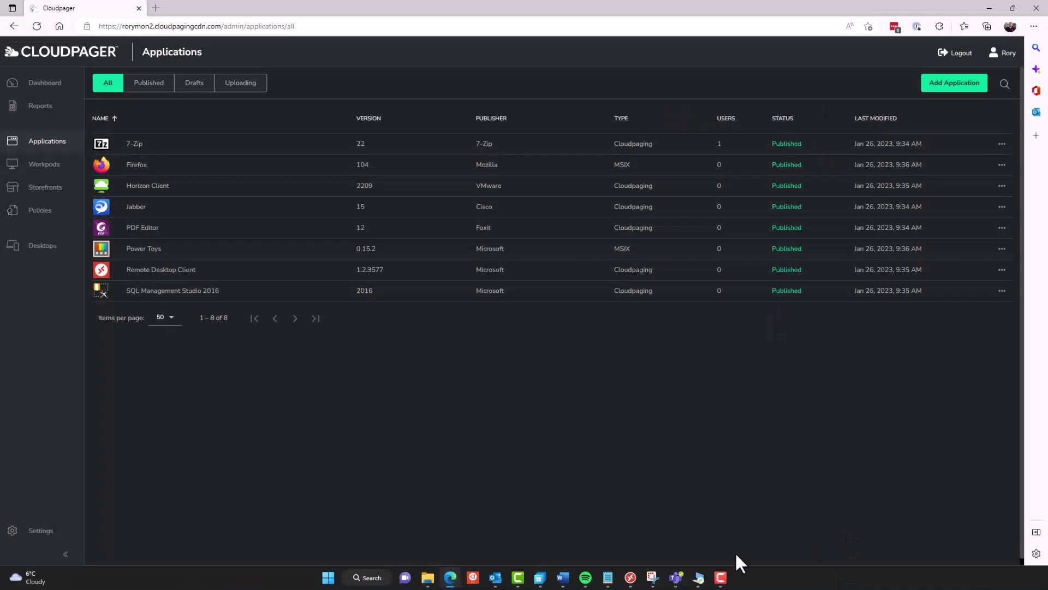
- Drag the four .appv packages from D:\AppV\BulkUpload onto Cloudpager's Applications page
{"action": "left_click", "coordinate": [428, 577]}
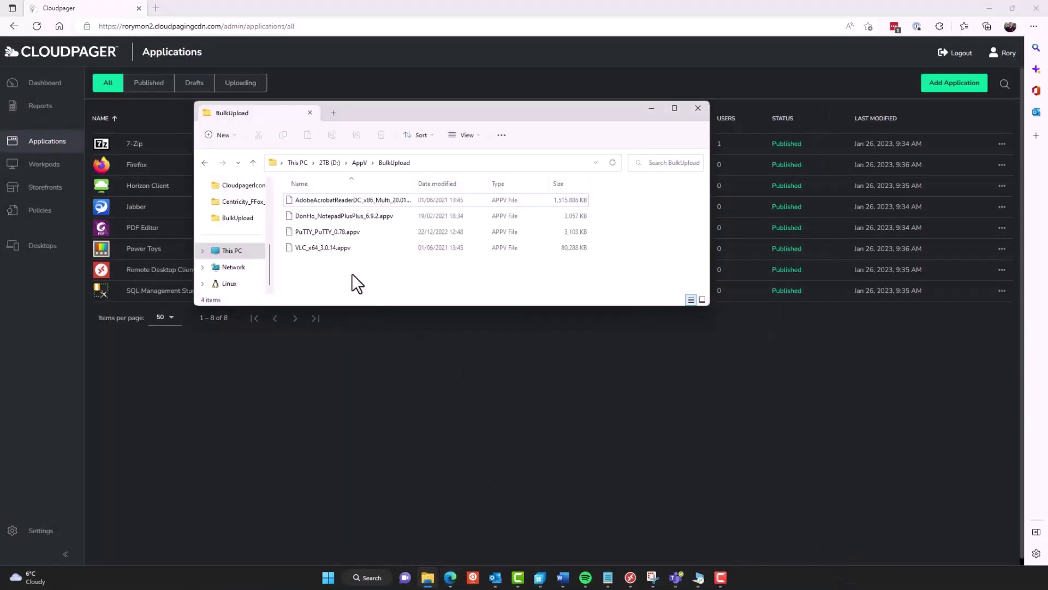
{"action": "left_click_drag", "start_coordinate": [339, 266], "coordinate": [777, 247]}
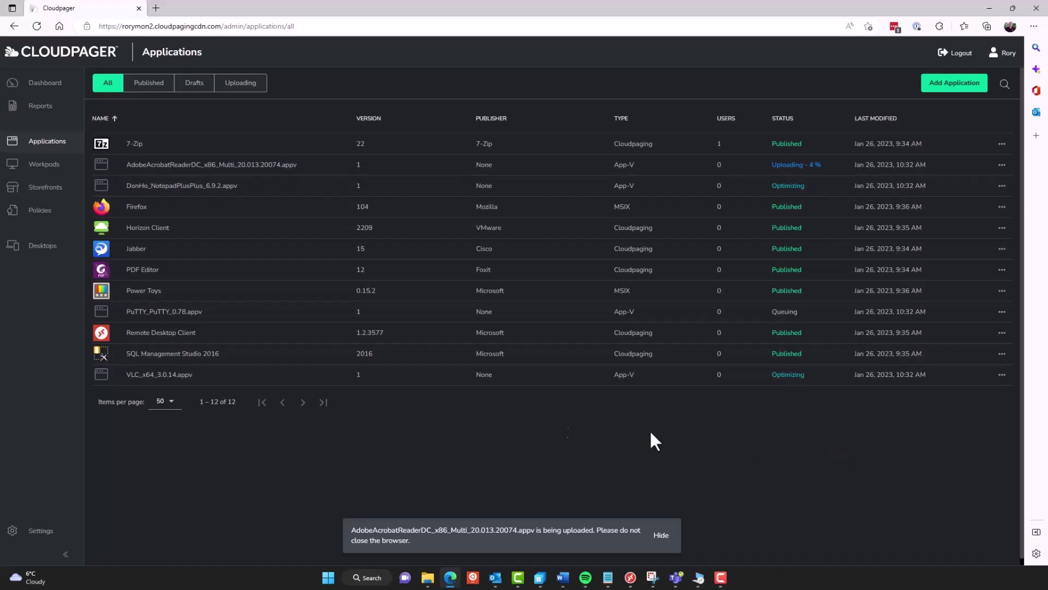
- Open the VLC draft for editing and set the VLC cone icon as its tile image
{"action": "left_click", "coordinate": [210, 381]}
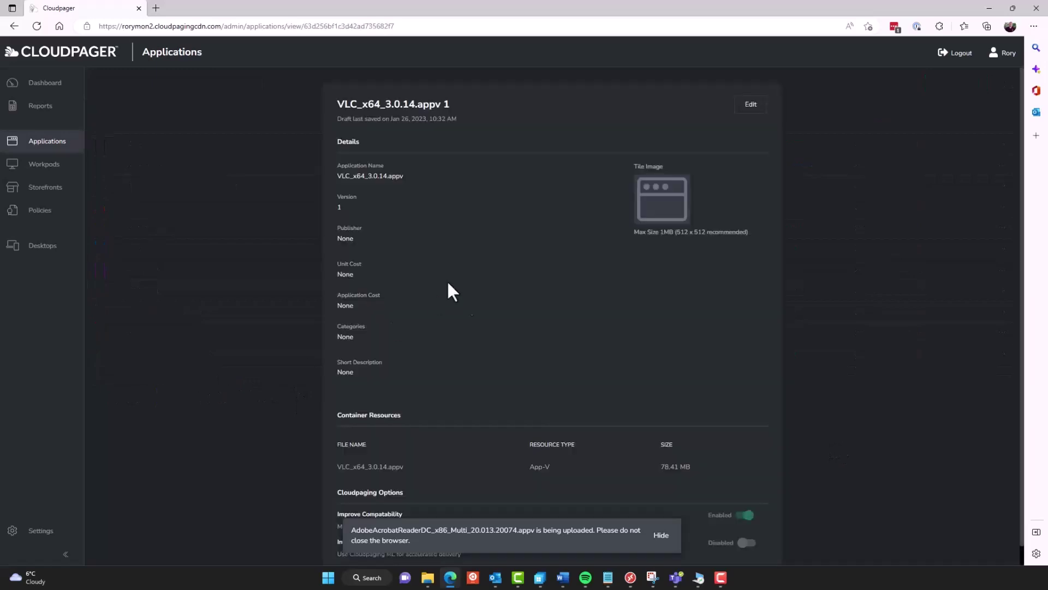
{"action": "left_click", "coordinate": [751, 105]}
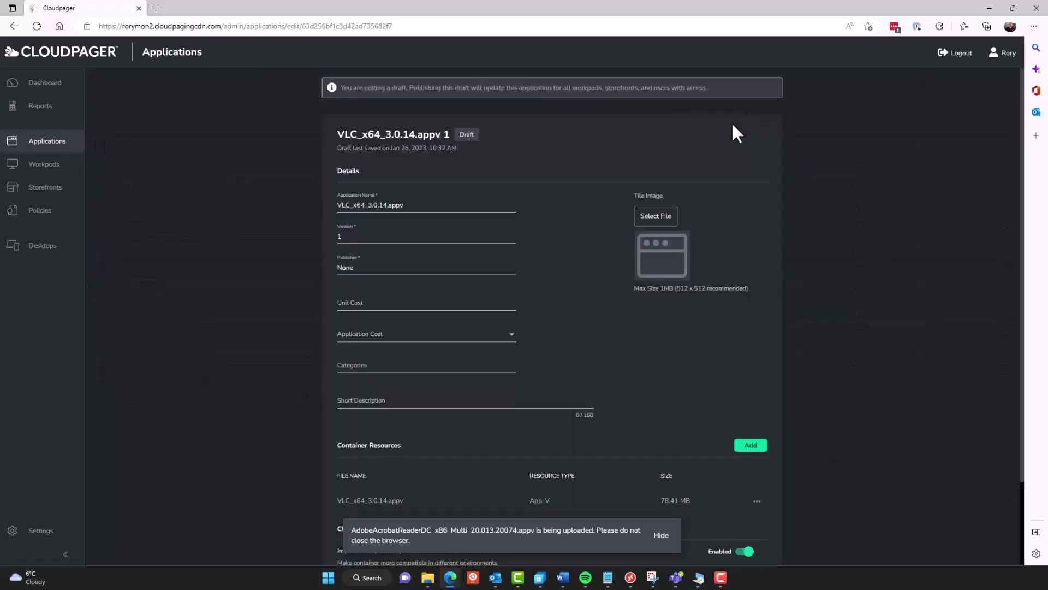
{"action": "left_click", "coordinate": [655, 217]}
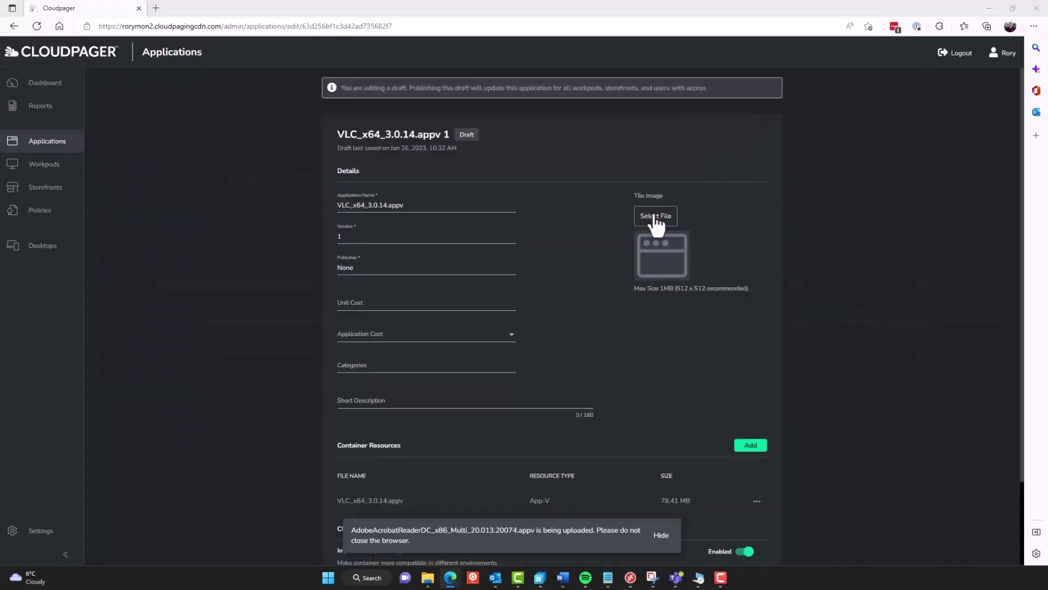
{"action": "scroll", "coordinate": [478, 260], "scroll_direction": "down", "scroll_amount": 10}
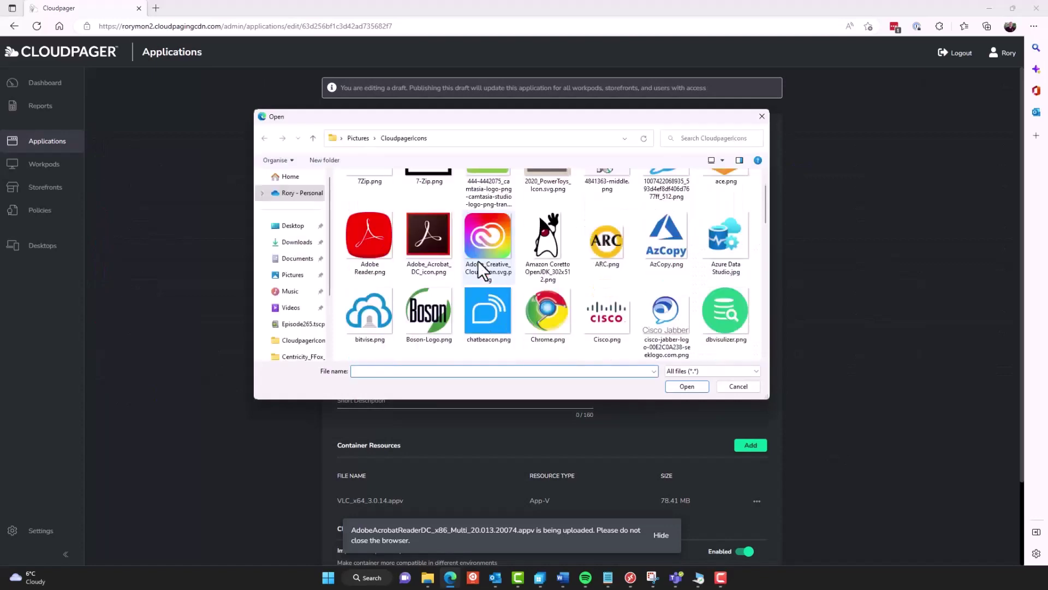
{"action": "scroll", "coordinate": [479, 265], "scroll_direction": "down", "scroll_amount": 5}
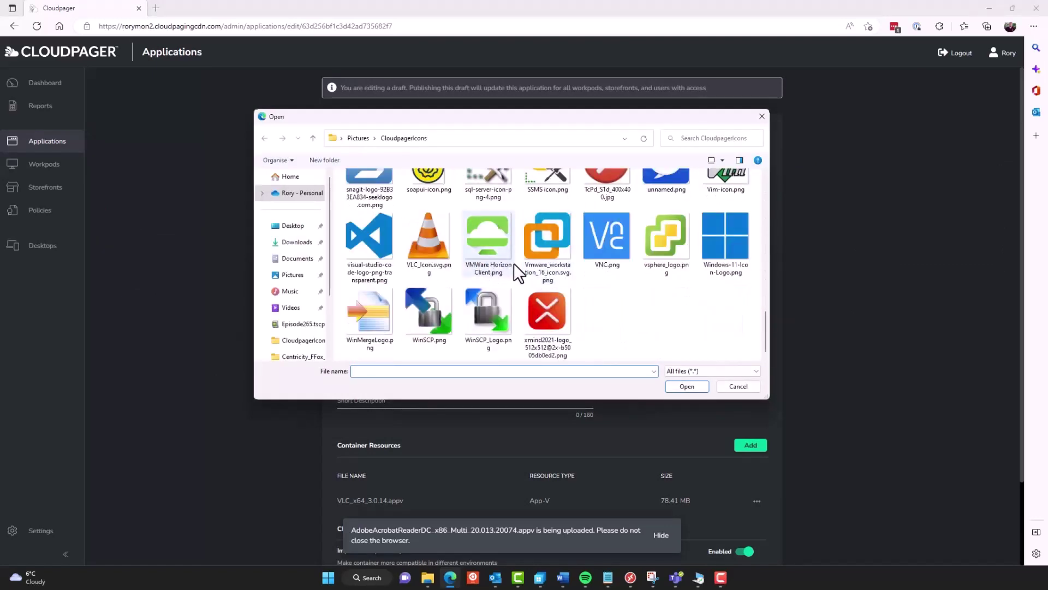
{"action": "double_click", "coordinate": [445, 238]}
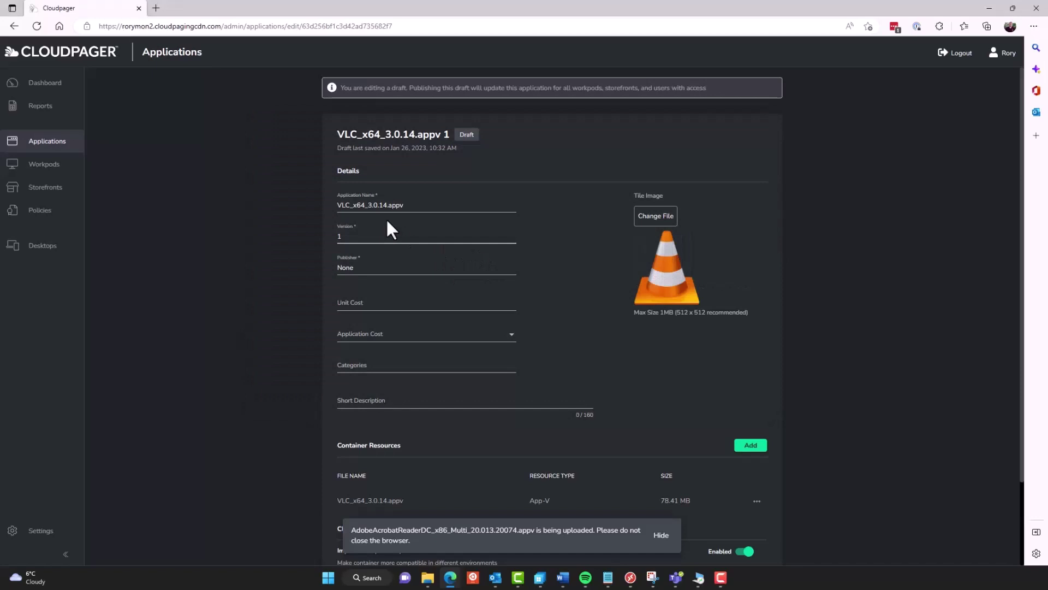
- Set the name to VLC Player, version to 3.0.14 and publisher to VLC
{"action": "left_click_drag", "start_coordinate": [414, 207], "coordinate": [371, 208]}
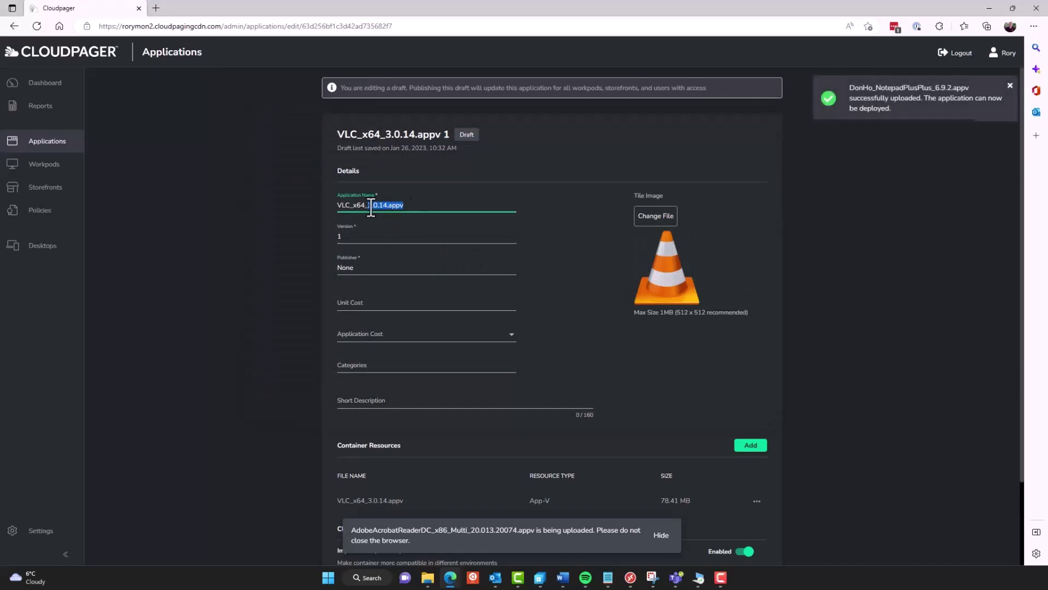
{"action": "key", "text": "BackSpace"}
{"action": "double_click", "coordinate": [339, 236]}
{"action": "type", "text": "3.0.14.appv"}
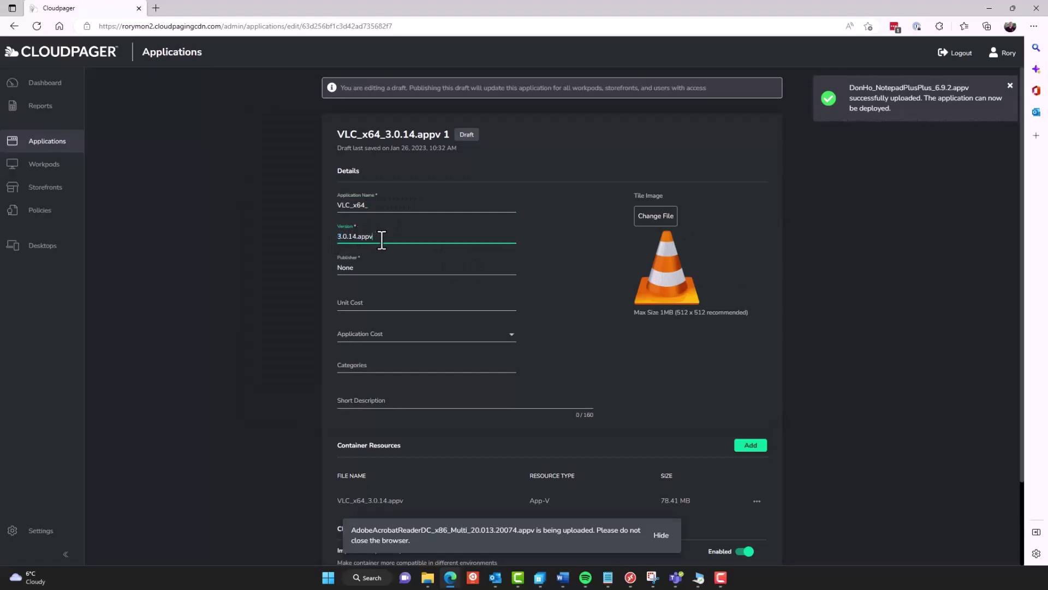
{"action": "left_click_drag", "start_coordinate": [375, 236], "coordinate": [354, 207]}
{"action": "key", "text": "BackSpace"}
{"action": "key", "text": "BackSpace"}
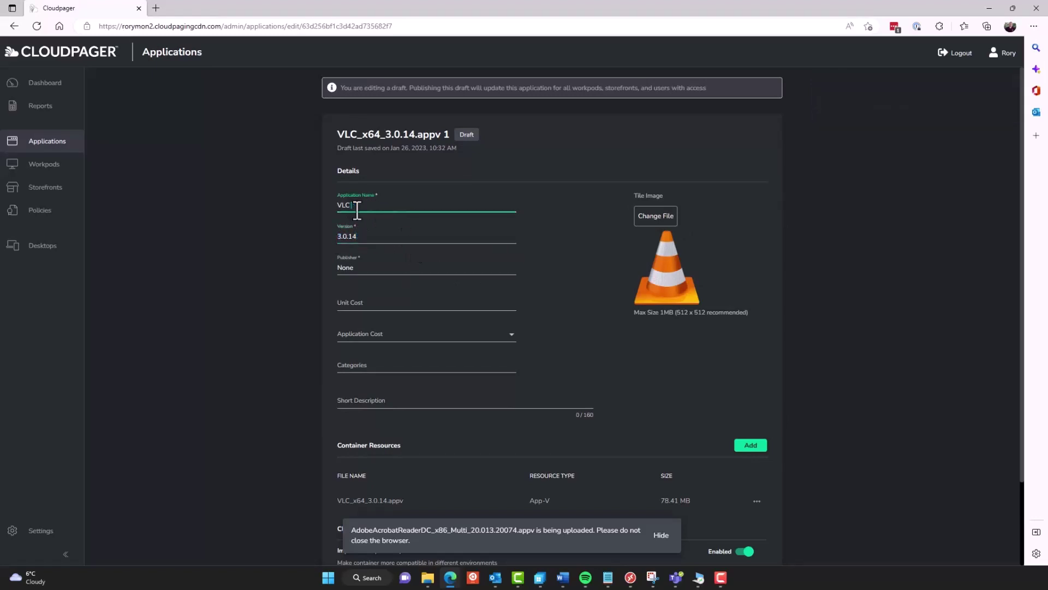
{"action": "type", "text": "Player"}
{"action": "left_click", "coordinate": [370, 268]}
{"action": "type", "text": "VLC"}
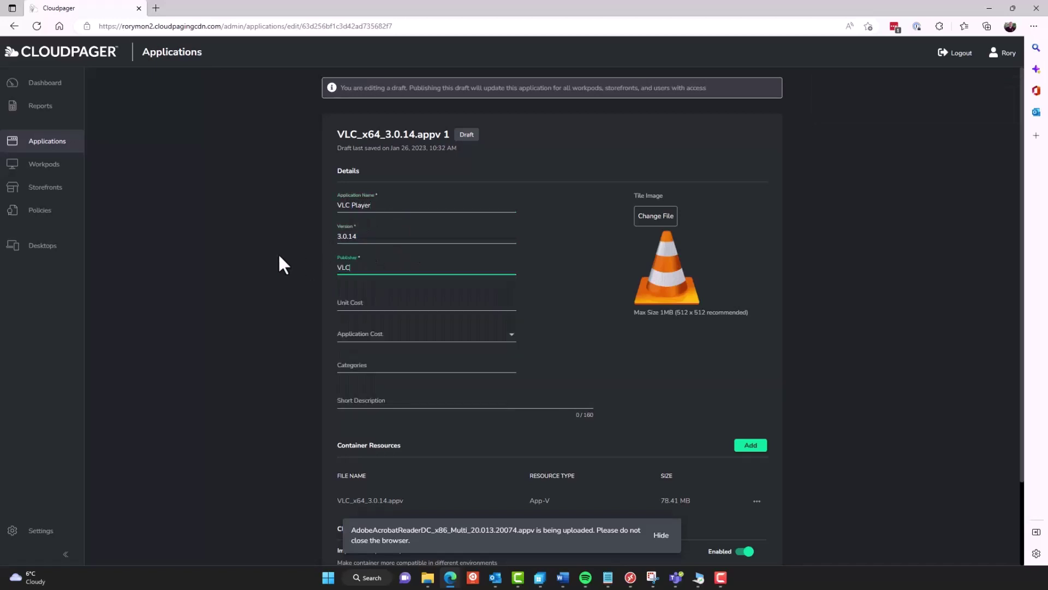
- Add the free open-source media player short description and publish with comment 'Initial Publish'
{"action": "left_click", "coordinate": [469, 404]}
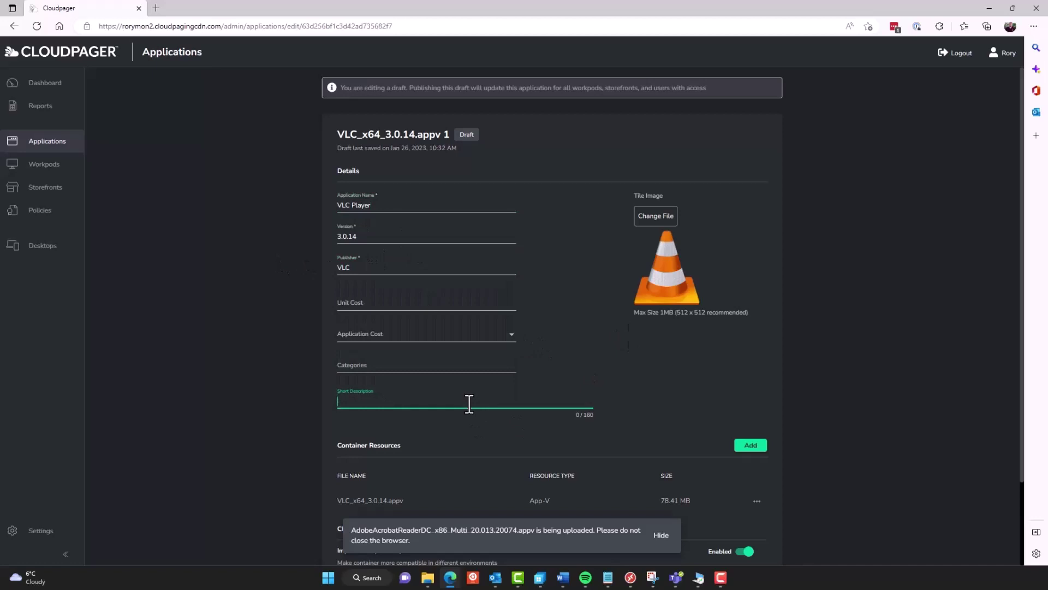
{"action": "type", "text": "VLC Player is a free media player that is open source and supports many formats."}
{"action": "scroll", "coordinate": [1026, 295], "scroll_direction": "down", "scroll_amount": 1}
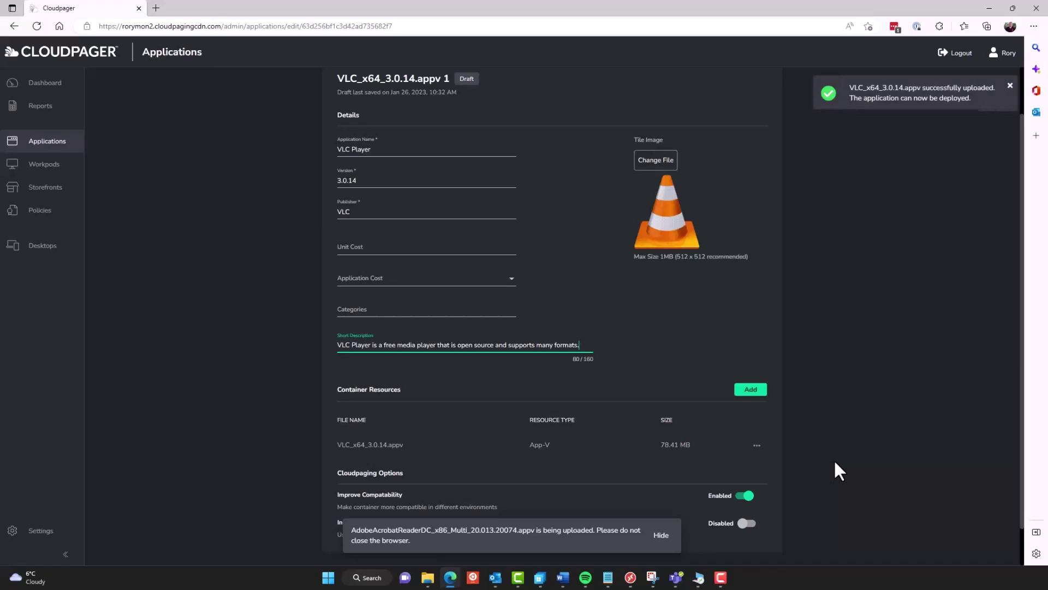
{"action": "scroll", "coordinate": [834, 471], "scroll_direction": "down", "scroll_amount": 1}
{"action": "left_click", "coordinate": [770, 530]}
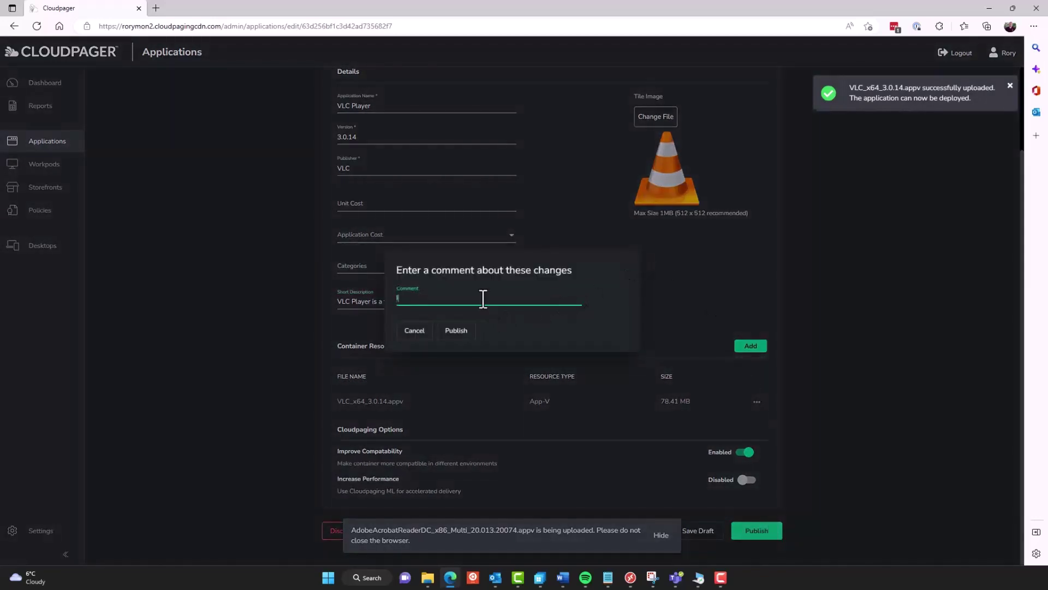
{"action": "type", "text": "Initial Publish"}
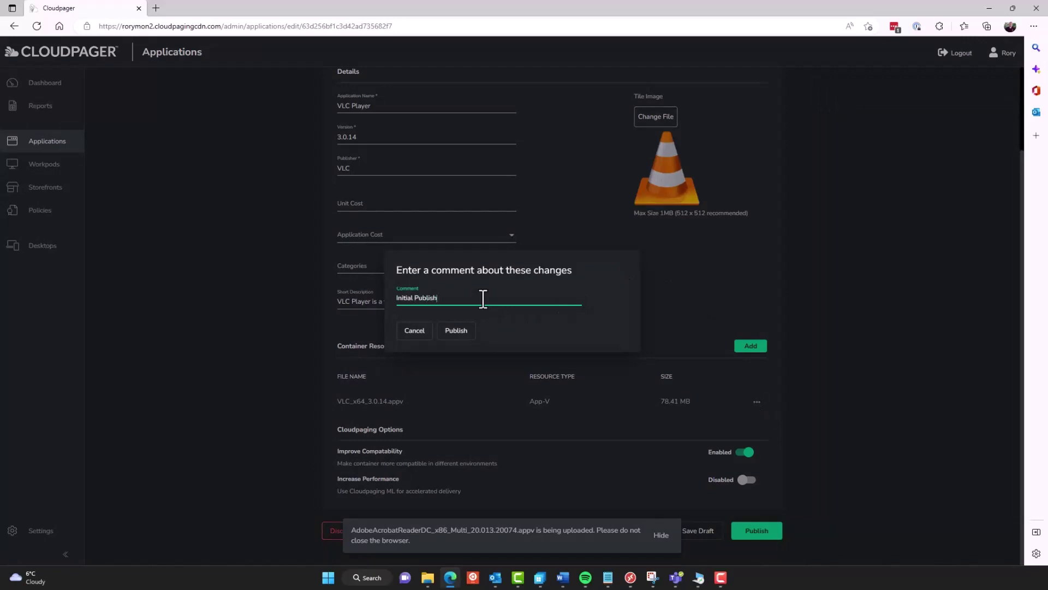
{"action": "left_click", "coordinate": [456, 331]}
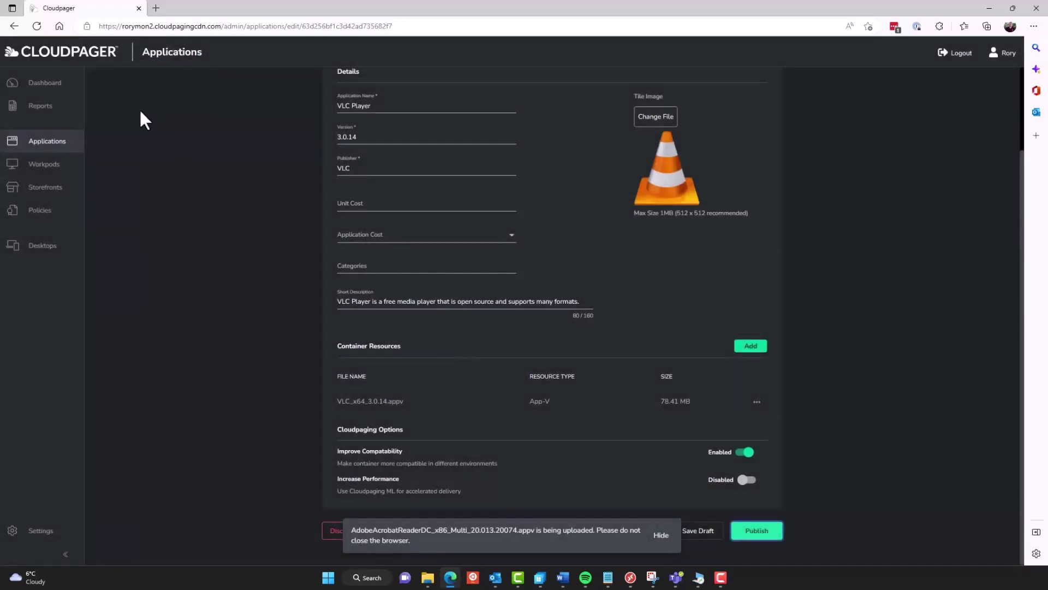
- Open the PuTTY draft, set its version to 0.78 and begin entering the publisher
{"action": "left_click", "coordinate": [62, 144]}
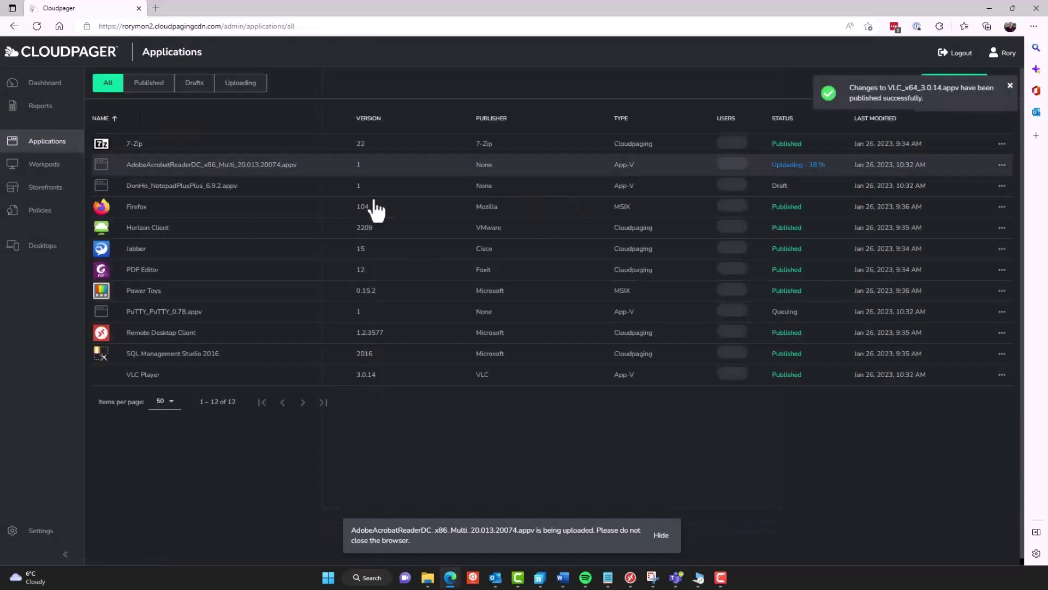
{"action": "left_click", "coordinate": [202, 312]}
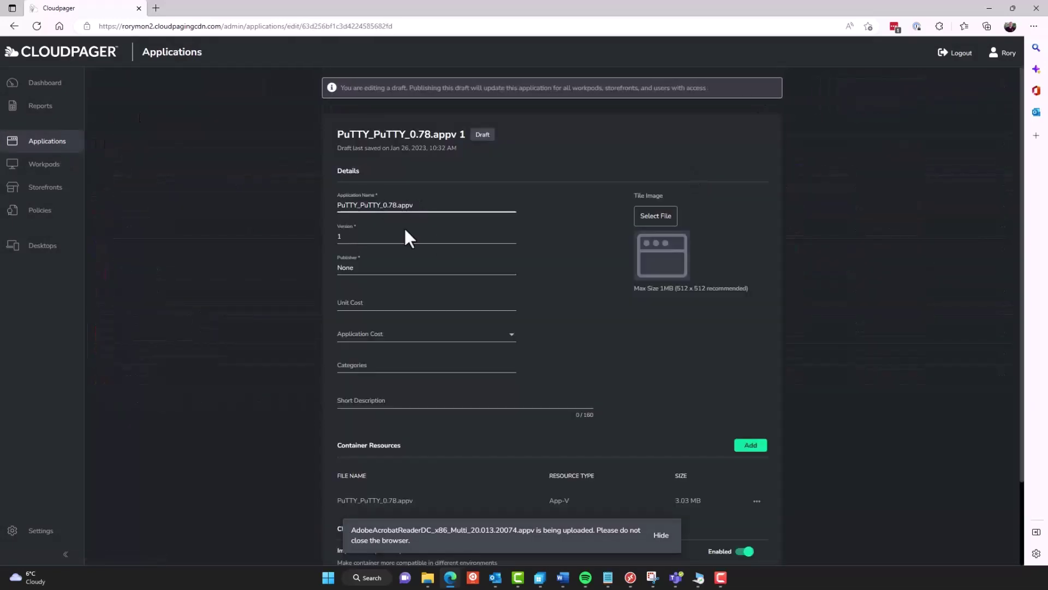
{"action": "double_click", "coordinate": [342, 236]}
{"action": "type", "text": "0.78"}
{"action": "key", "text": "Tab"}
{"action": "type", "text": "Pu"}
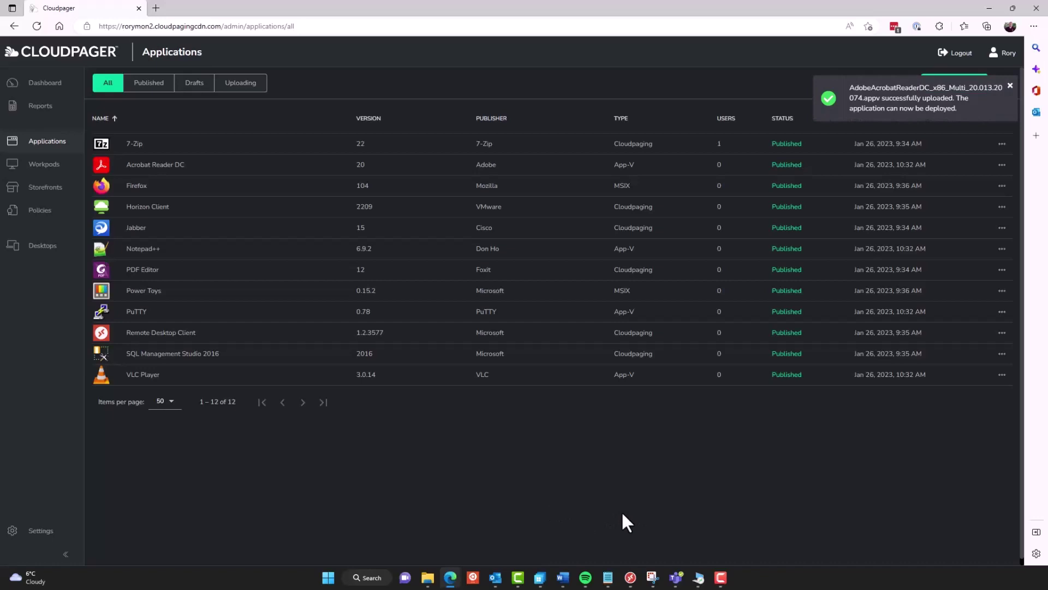
- Open the Windows365 workpod as an editable draft
{"action": "left_click", "coordinate": [44, 166]}
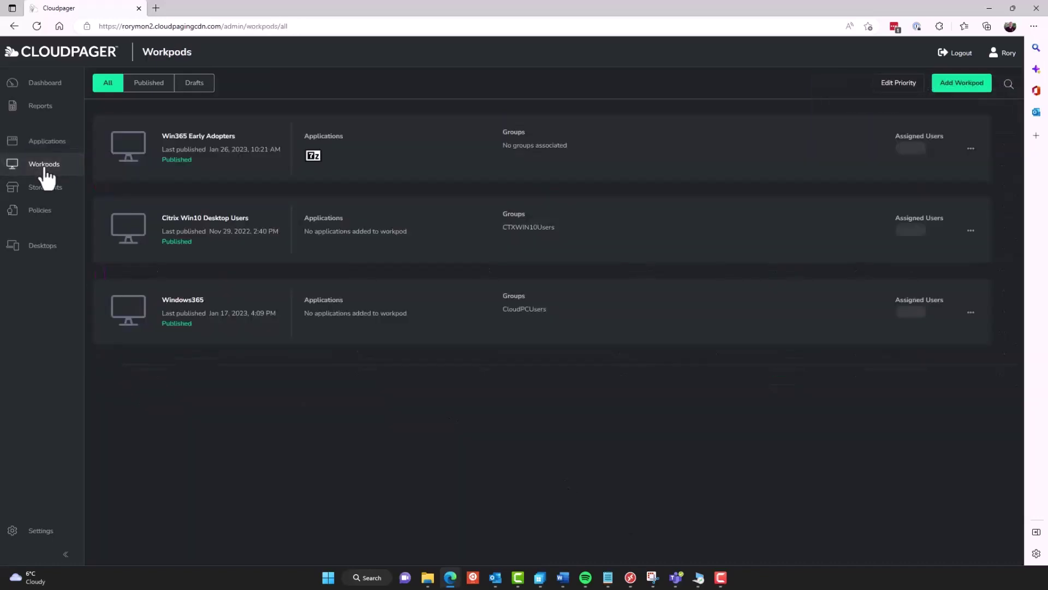
{"action": "left_click", "coordinate": [706, 327]}
{"action": "left_click", "coordinate": [747, 106]}
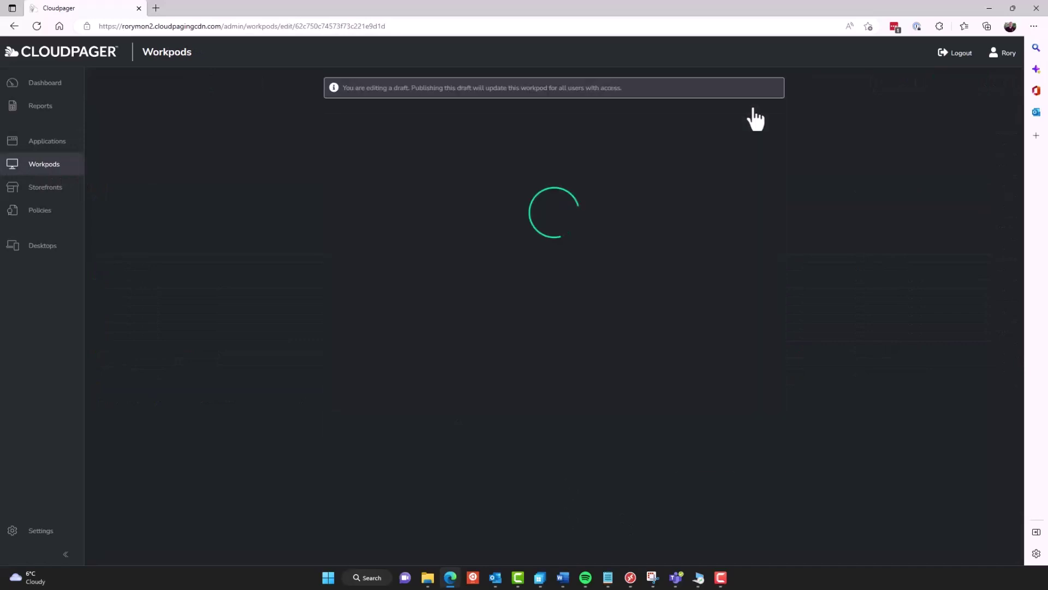
- Add Firefox, VLC Player, PuTTY, Notepad++ and Remote Desktop Client to the workpod
{"action": "left_click", "coordinate": [742, 369]}
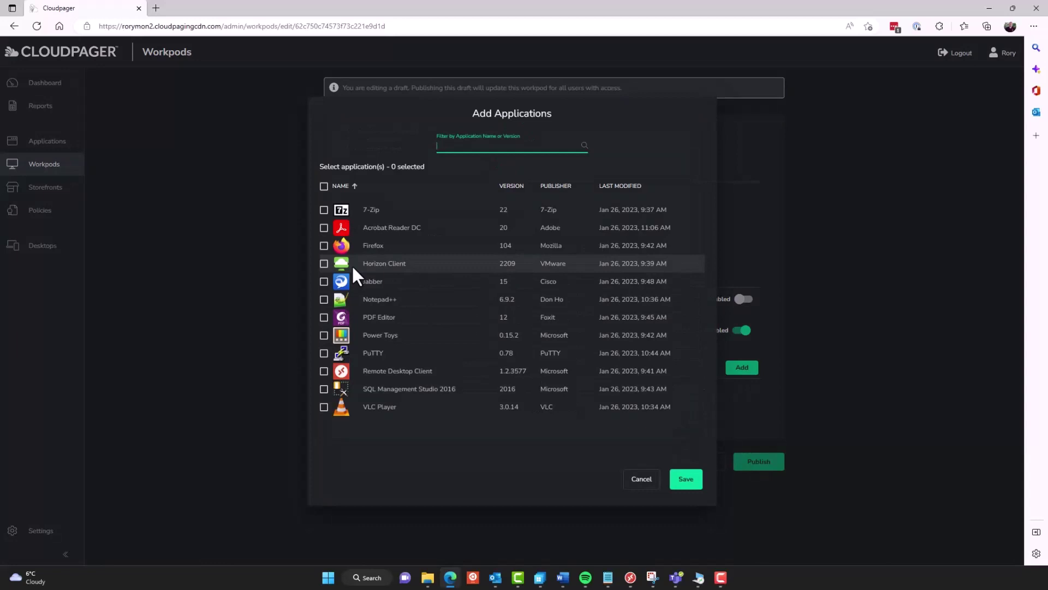
{"action": "left_click", "coordinate": [324, 245]}
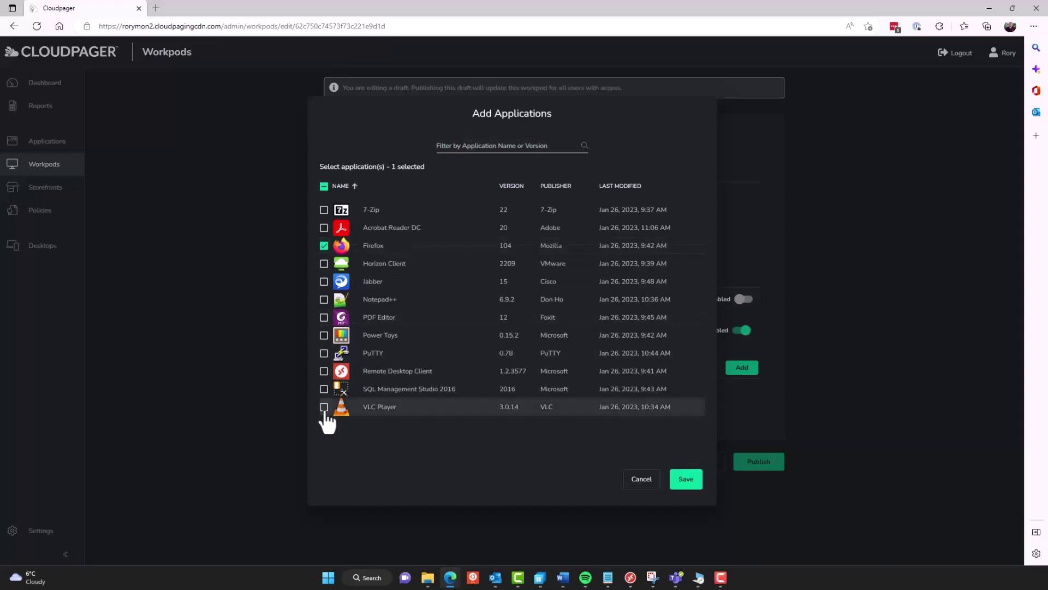
{"action": "left_click", "coordinate": [324, 406]}
{"action": "left_click", "coordinate": [323, 352]}
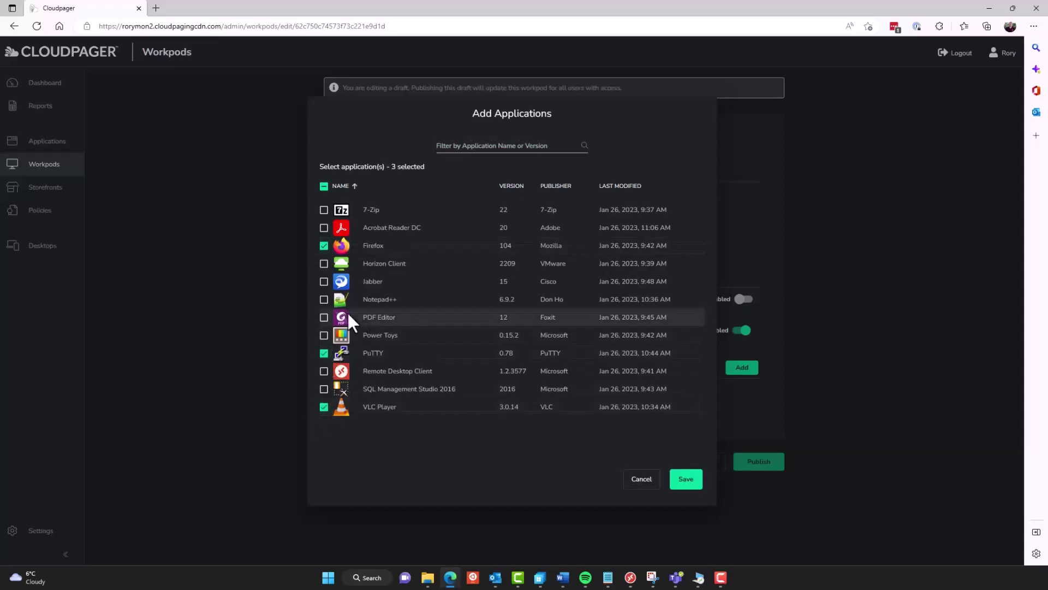
{"action": "left_click", "coordinate": [324, 300]}
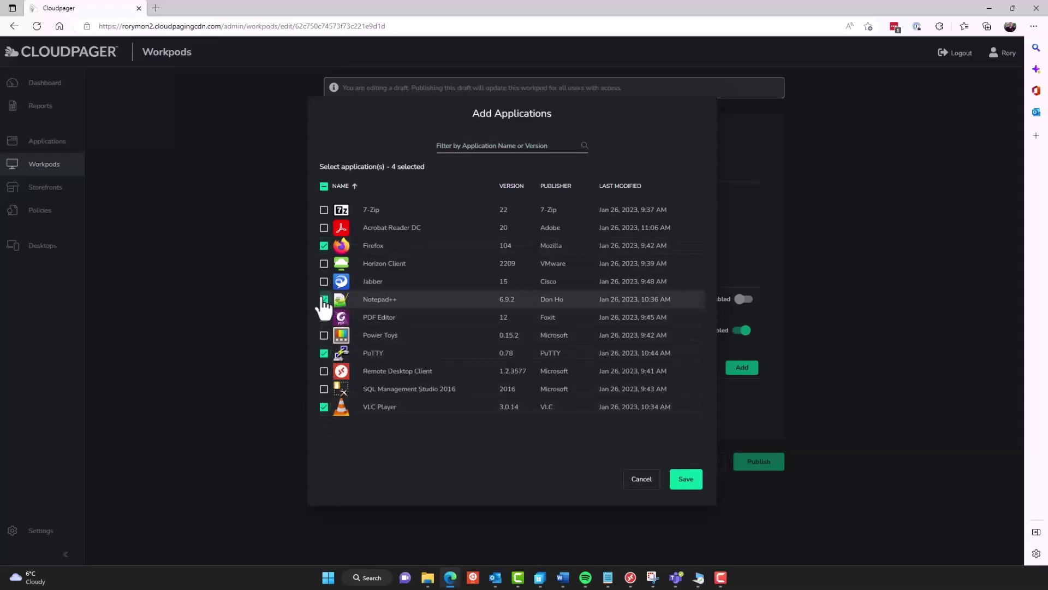
{"action": "left_click", "coordinate": [323, 371]}
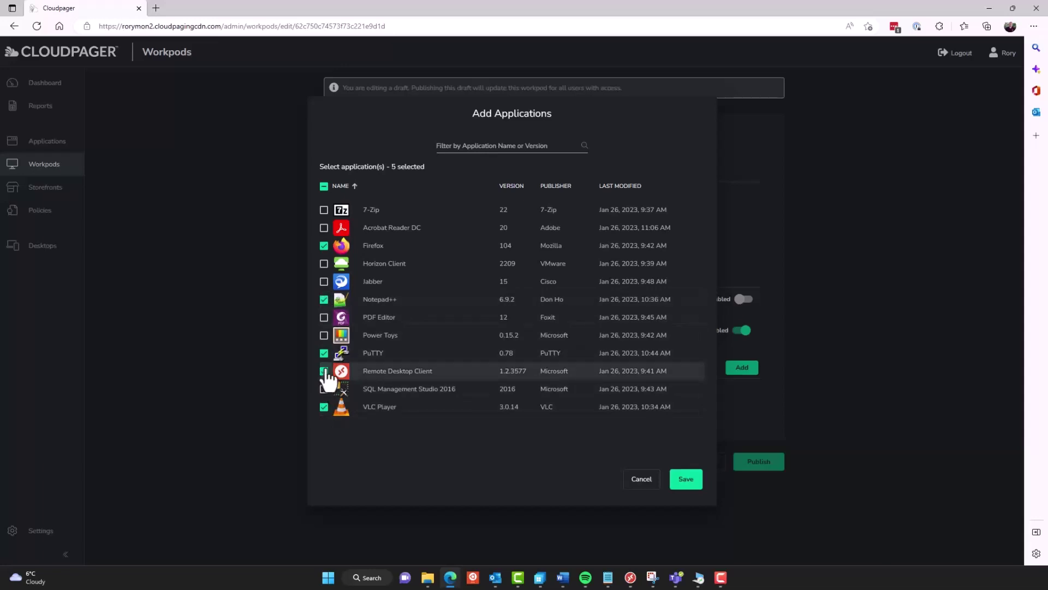
{"action": "left_click", "coordinate": [689, 483]}
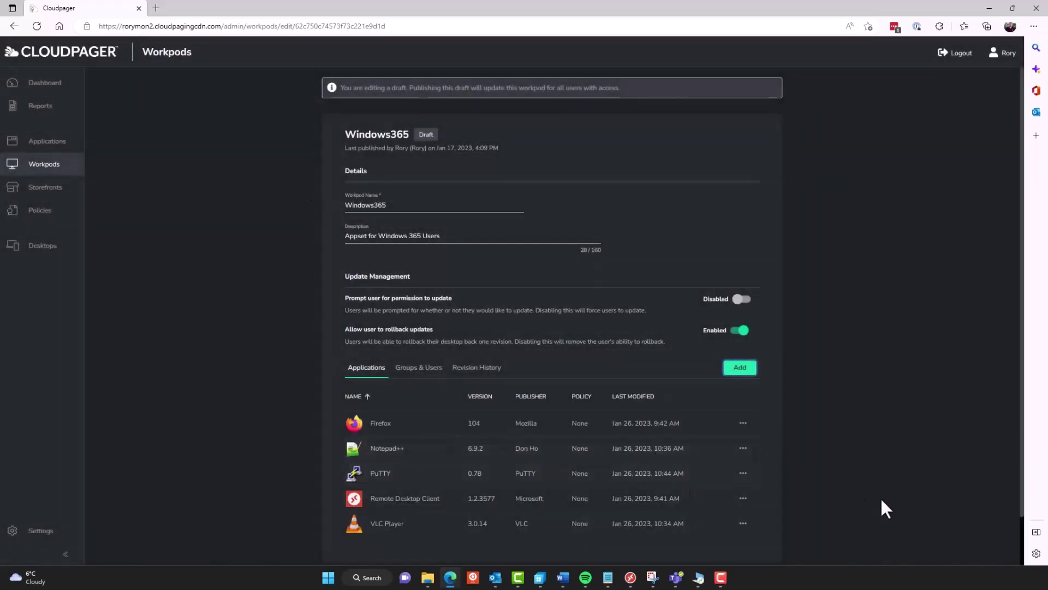
- Publish Windows365 with a change-ticket comment 'Deployed Firefox, Notepad++, PuTTY, RDP Client and VLC Player'
{"action": "scroll", "coordinate": [881, 500], "scroll_direction": "down", "scroll_amount": 1}
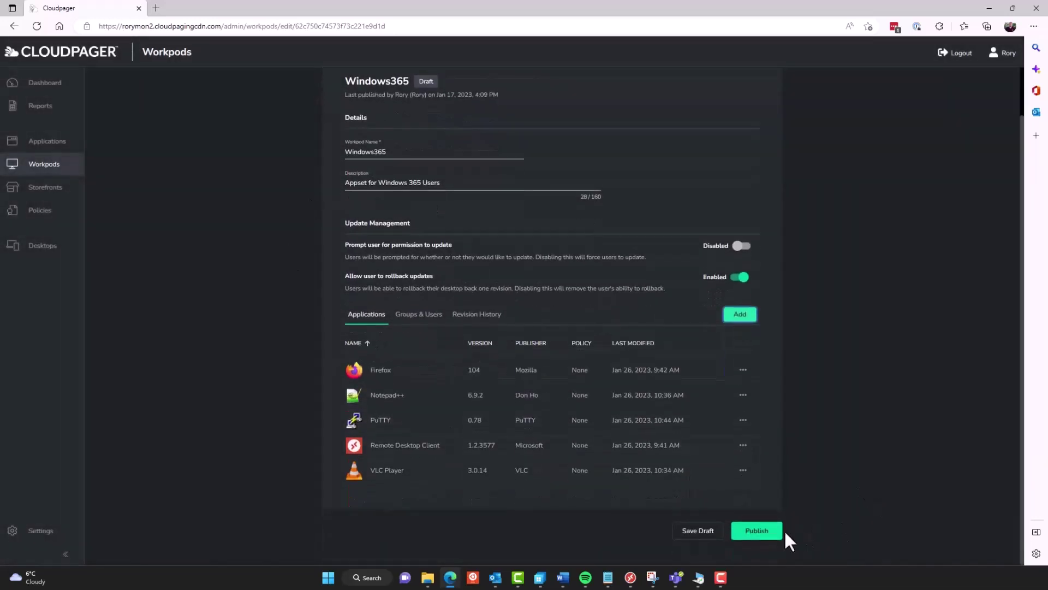
{"action": "left_click", "coordinate": [758, 531]}
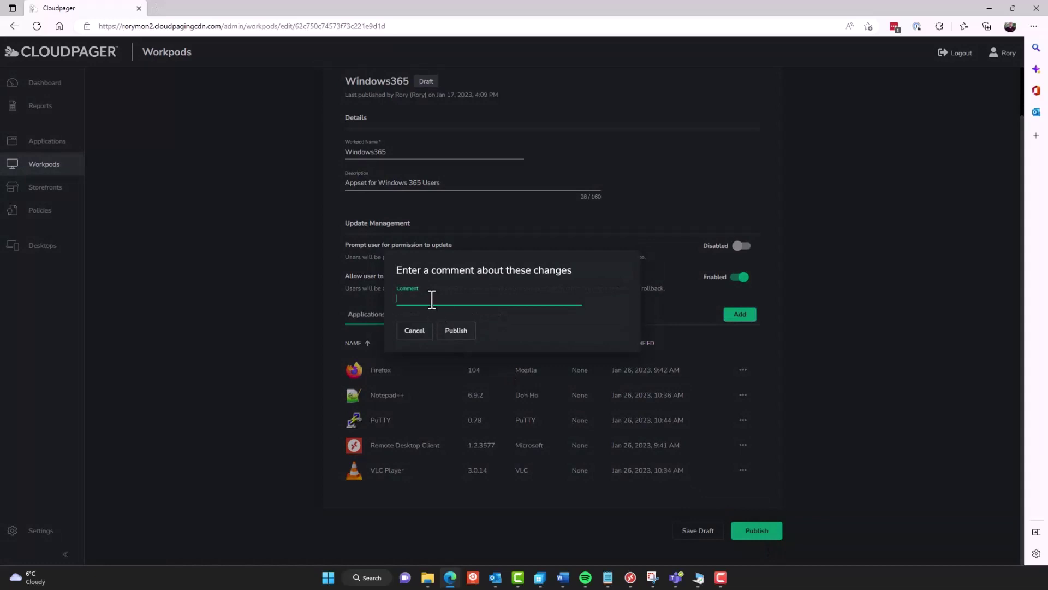
{"action": "type", "text": "Deplo"}
{"action": "key", "text": "BackSpace"}
{"action": "key", "text": "BackSpace"}
{"action": "key", "text": "BackSpace"}
{"action": "key", "text": "BackSpace"}
{"action": "type", "text": "CHGG001212 - Deployed Firefox, Notepad++, PuTTY"}
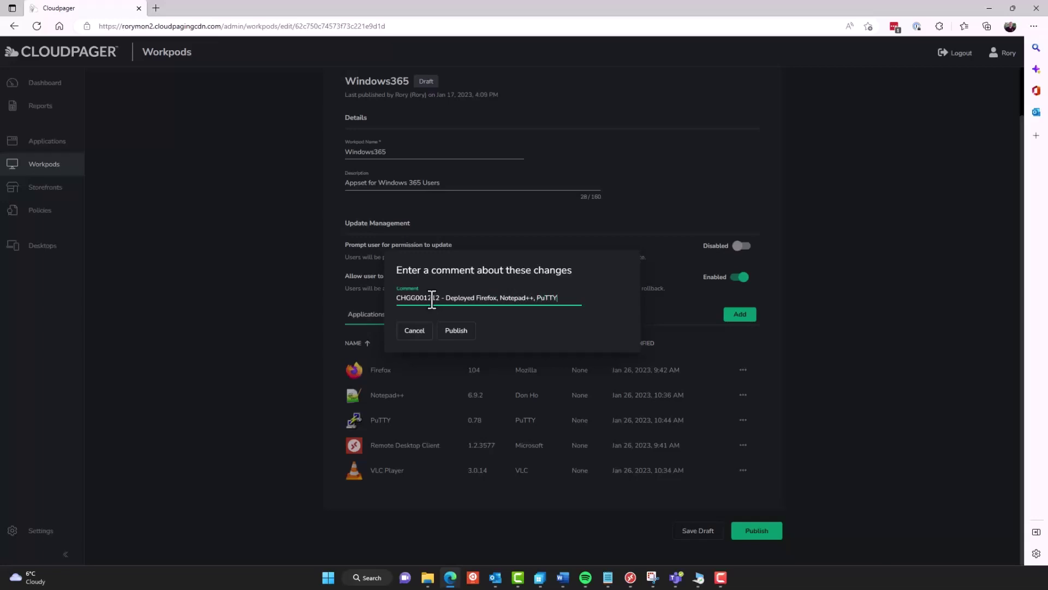
{"action": "type", "text": ", RDP Client and VLC Player"}
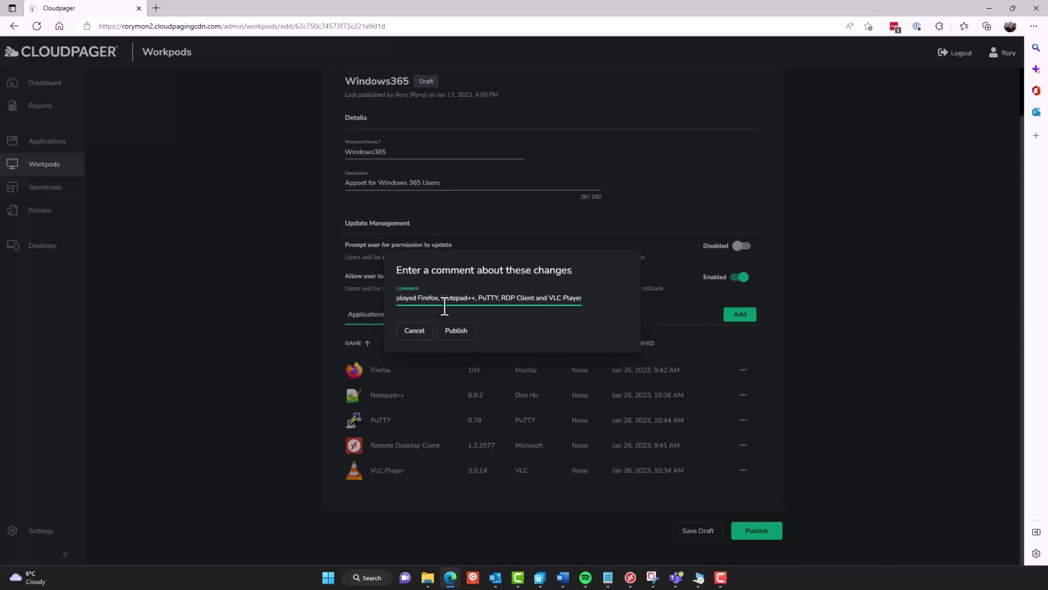
{"action": "left_click", "coordinate": [457, 332]}
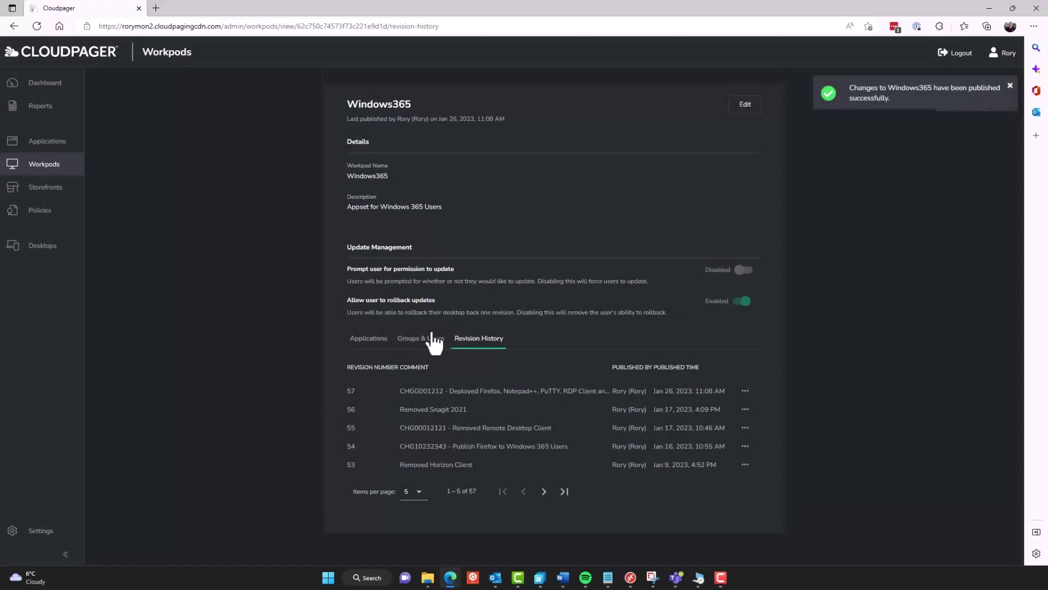
- Open Win365 Early Adopters and switch between its Groups & Users and Applications tabs
{"action": "left_click", "coordinate": [38, 169]}
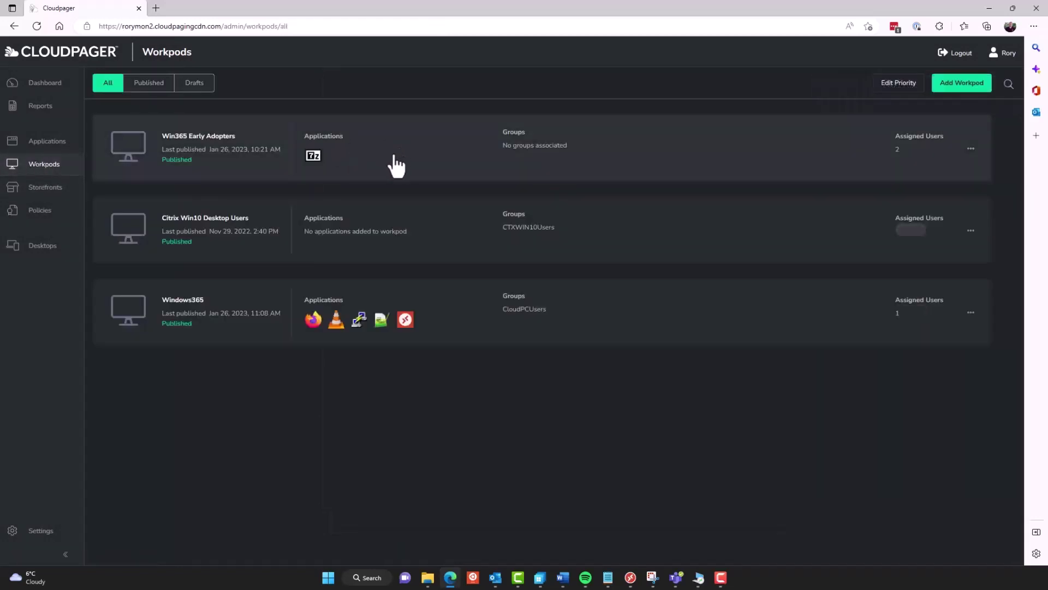
{"action": "left_click", "coordinate": [395, 165]}
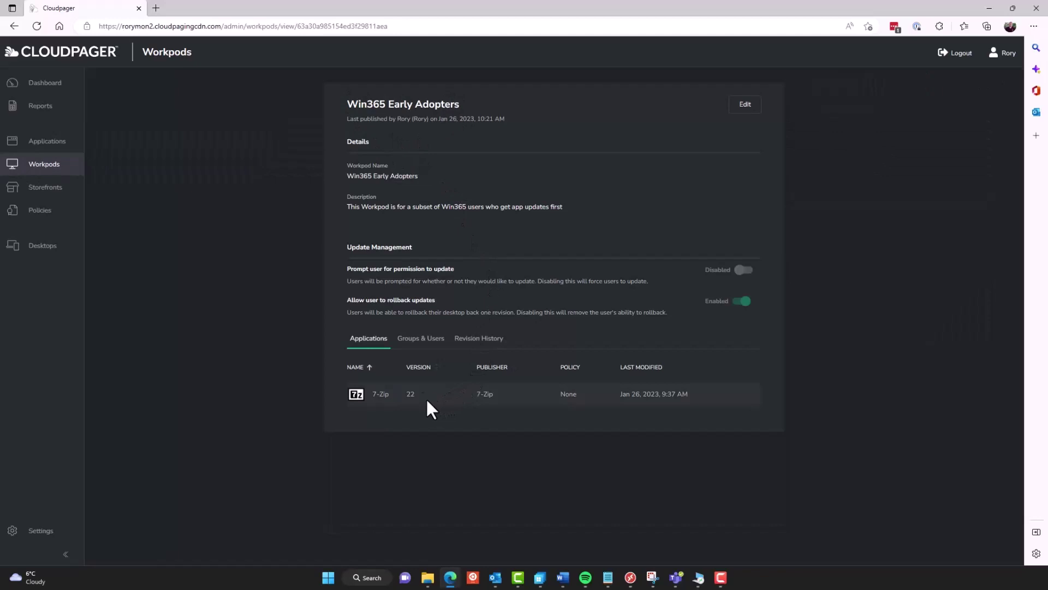
{"action": "left_click", "coordinate": [433, 341]}
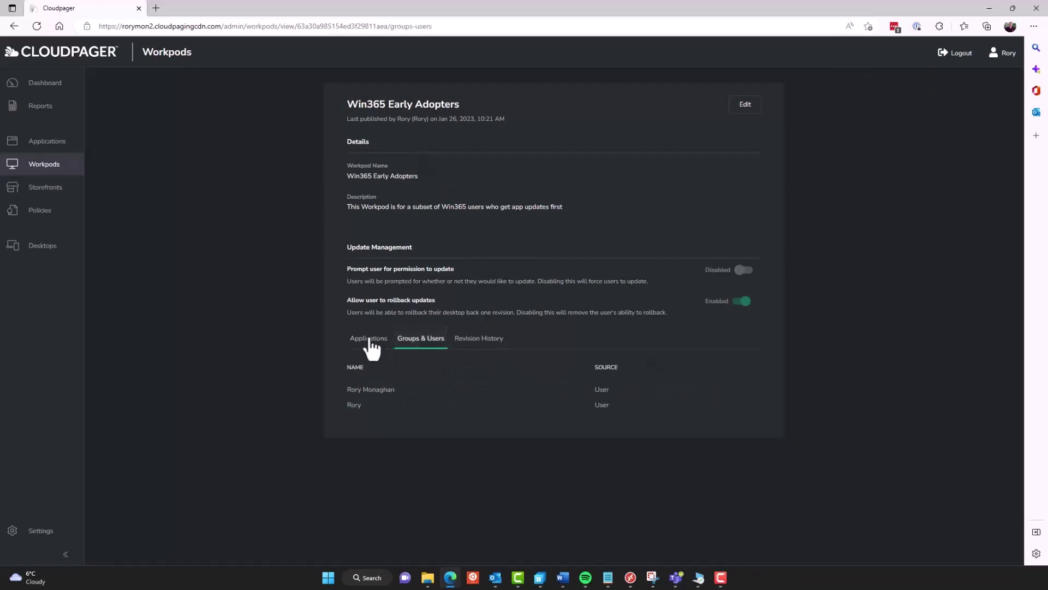
{"action": "left_click", "coordinate": [369, 339]}
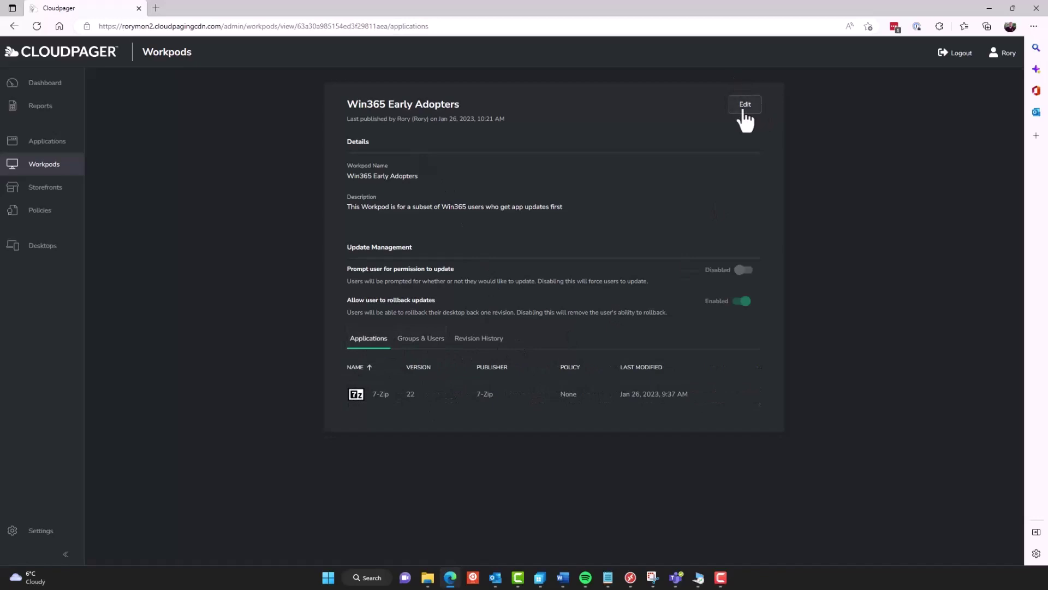
{"action": "left_click", "coordinate": [425, 343]}
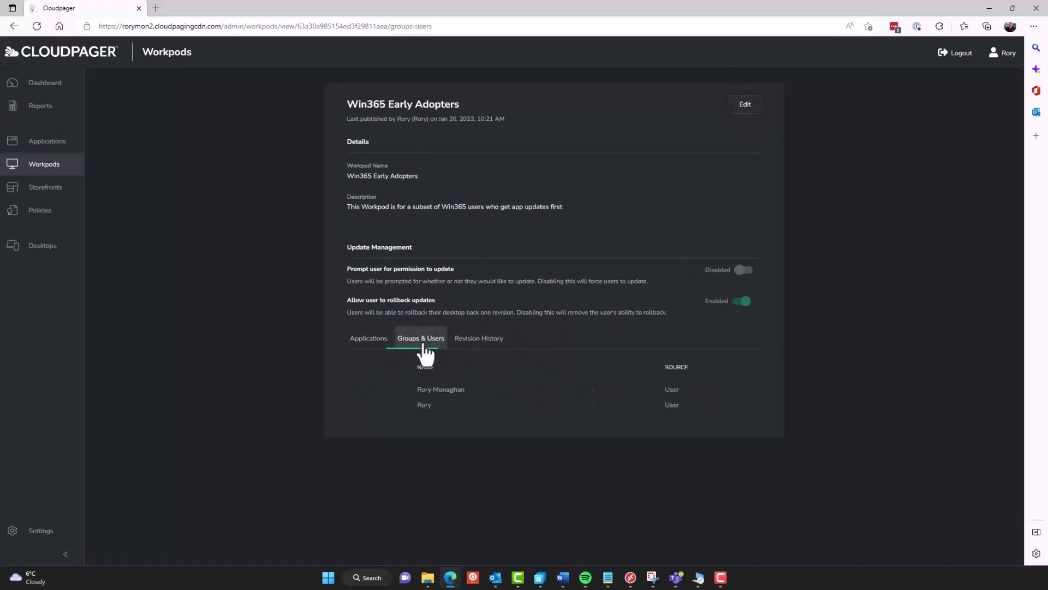
{"action": "left_click", "coordinate": [367, 341]}
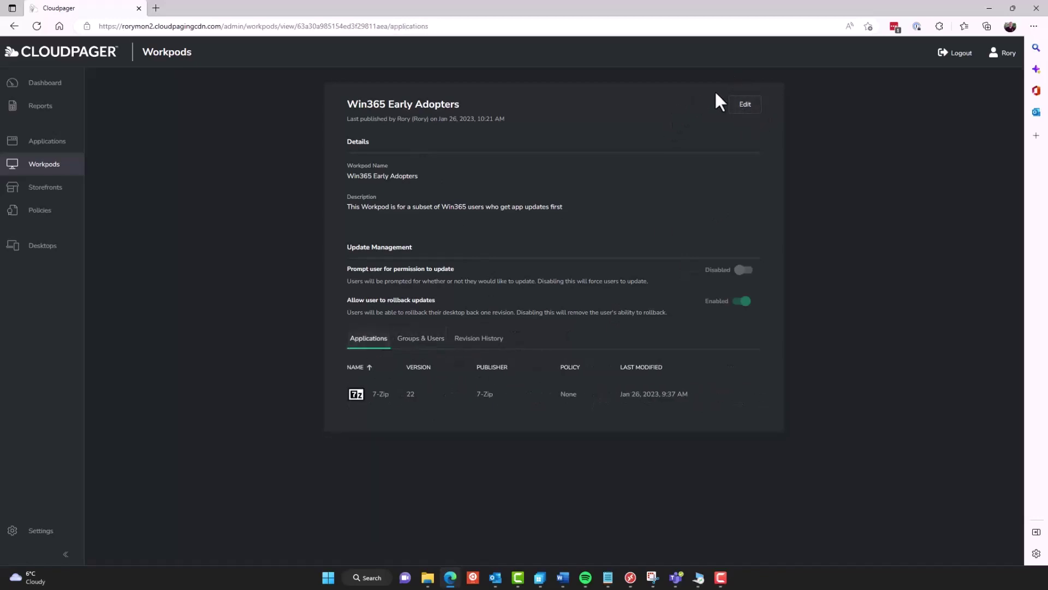
- Edit the Win365 Early Adopters draft and add Acrobat Reader DC to it
{"action": "left_click", "coordinate": [746, 104]}
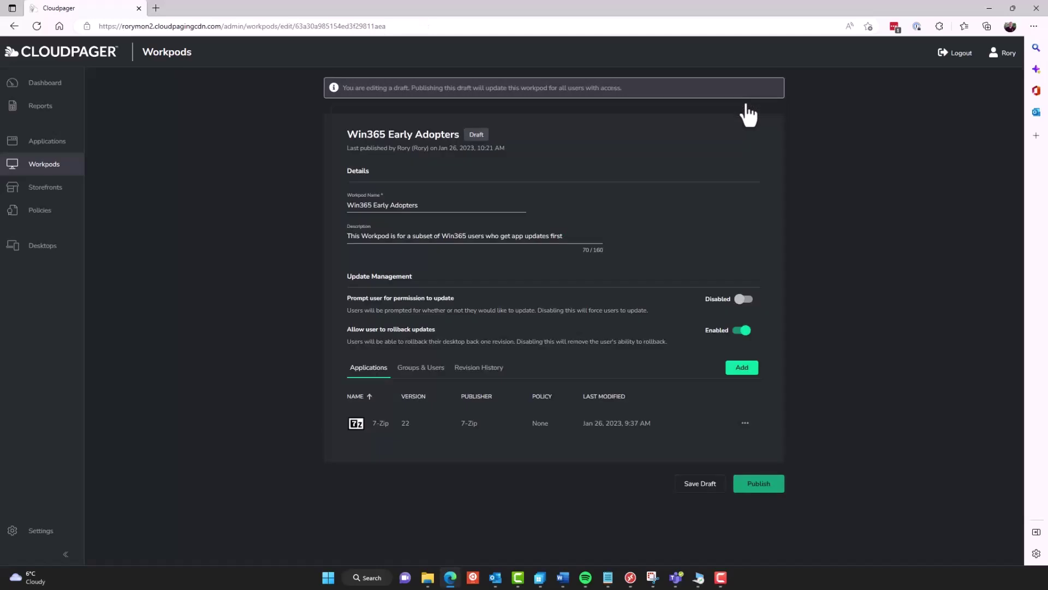
{"action": "left_click", "coordinate": [734, 371]}
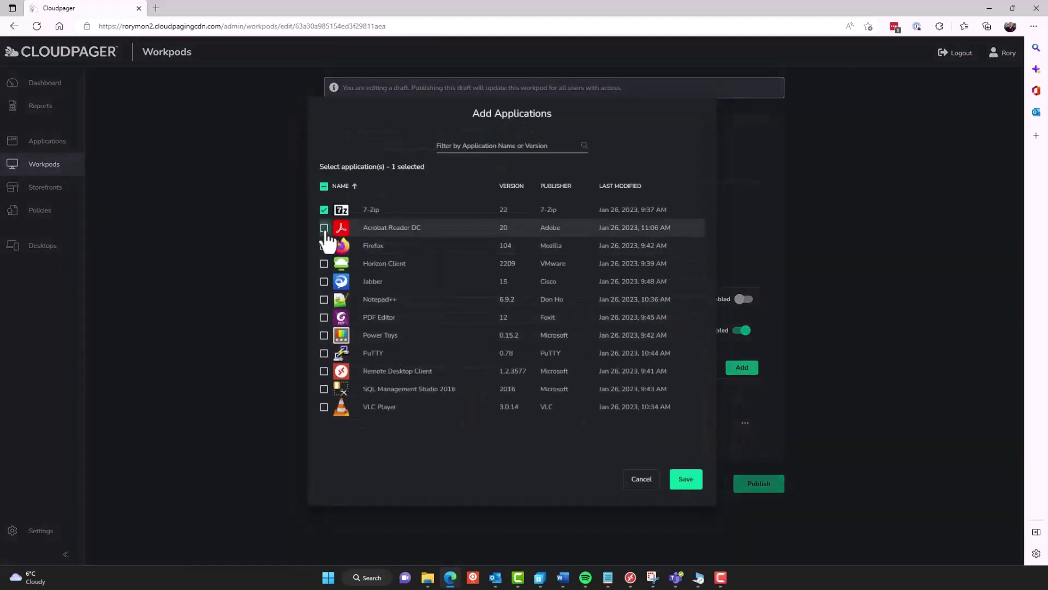
{"action": "left_click", "coordinate": [324, 227]}
{"action": "left_click", "coordinate": [687, 480]}
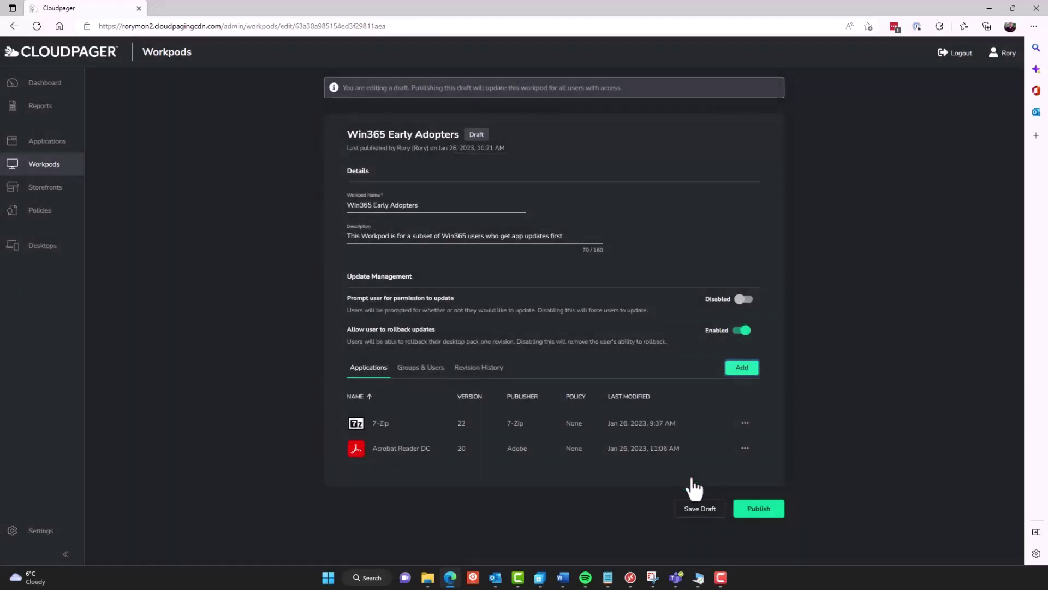
- Publish the workpod with comment 'Deployed Acrobat Reader DC' and return to all workpods
{"action": "left_click", "coordinate": [759, 509]}
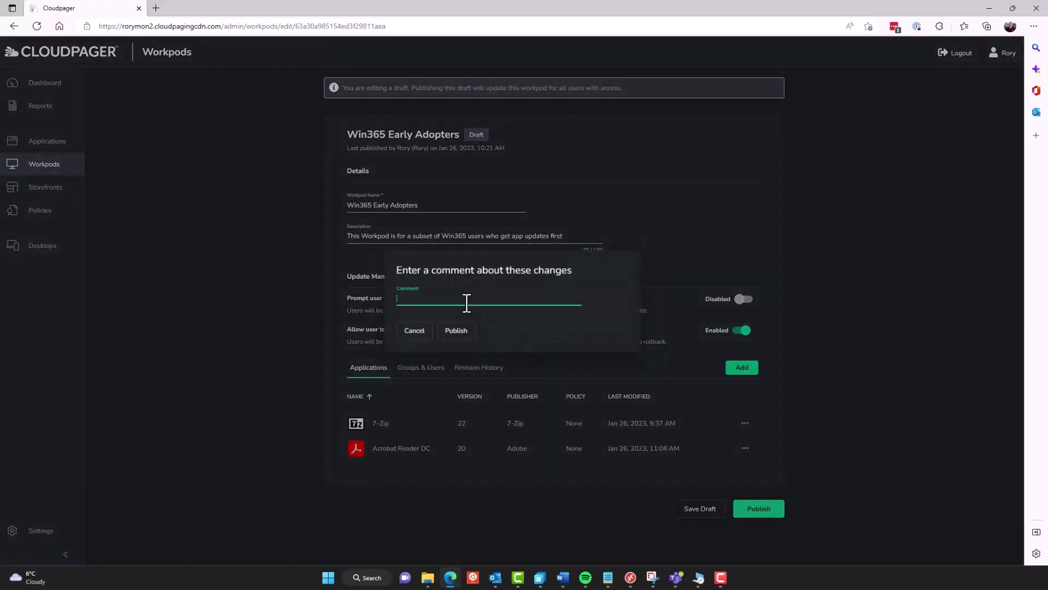
{"action": "type", "text": "Deployed Acrobat Reader DC"}
{"action": "left_click", "coordinate": [464, 333]}
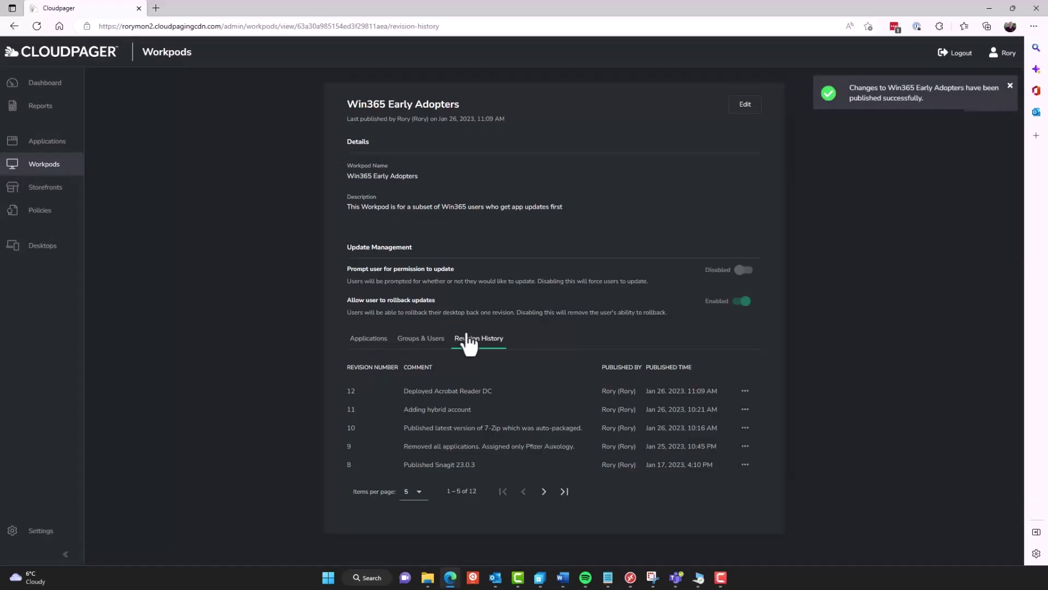
{"action": "left_click", "coordinate": [57, 175]}
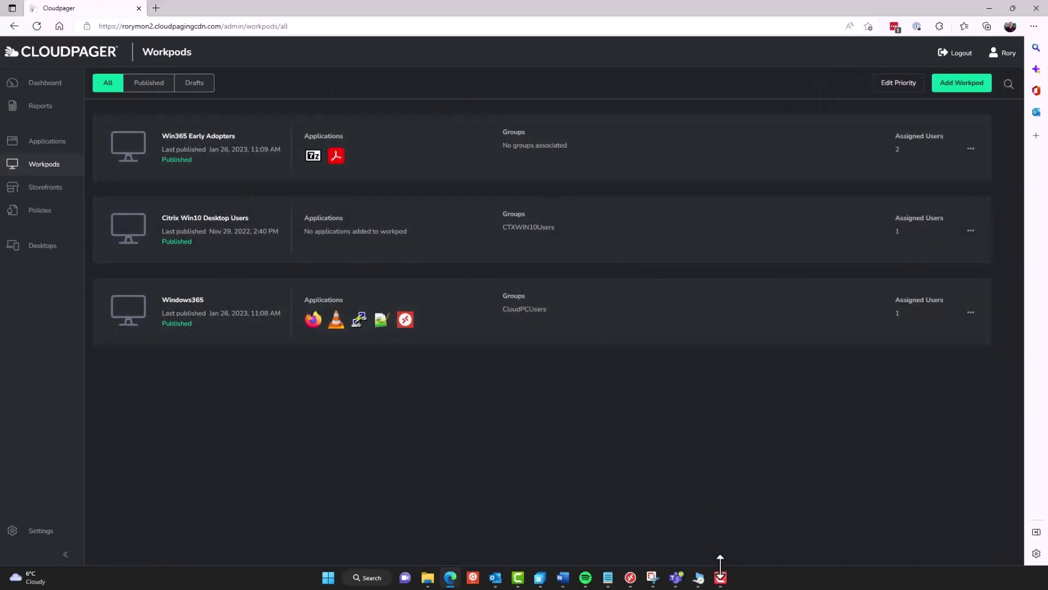
{"action": "left_click", "coordinate": [699, 577]}
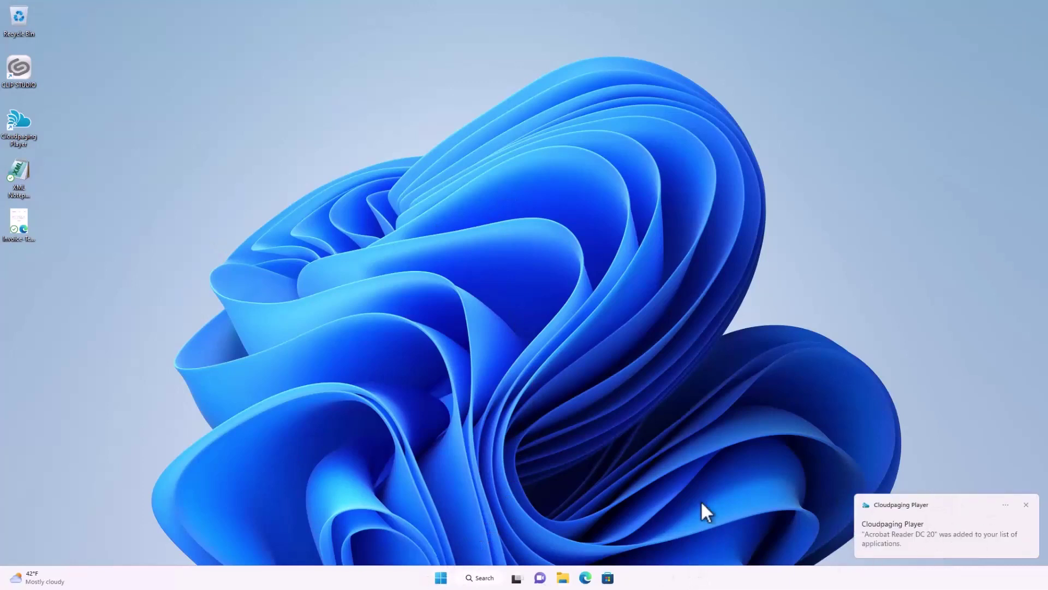
- Scroll the Cloud PC's All apps list down to the V section showing VLC media player
{"action": "left_click", "coordinate": [442, 579]}
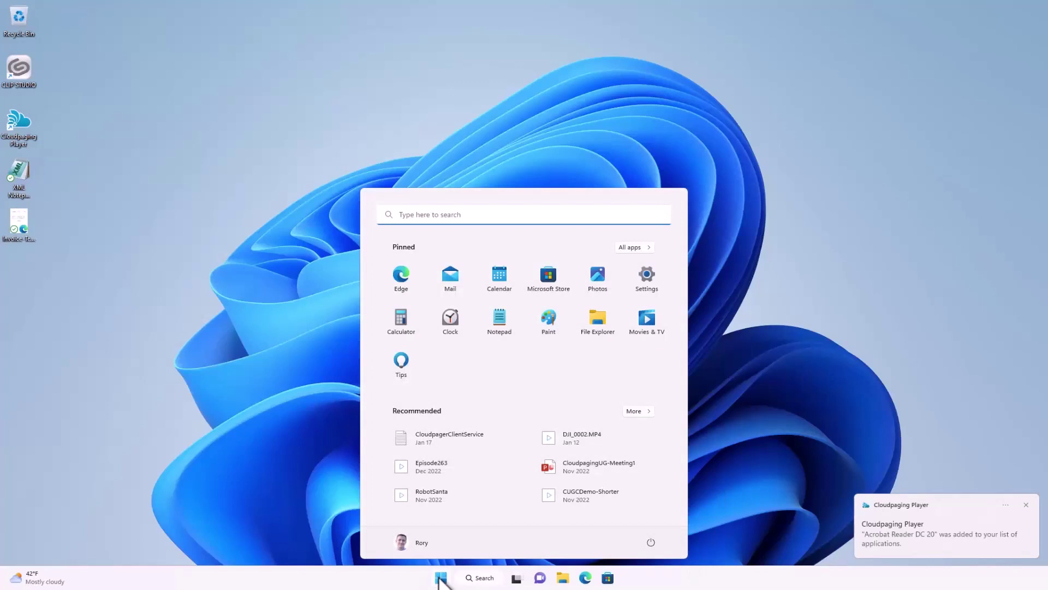
{"action": "left_click", "coordinate": [629, 250]}
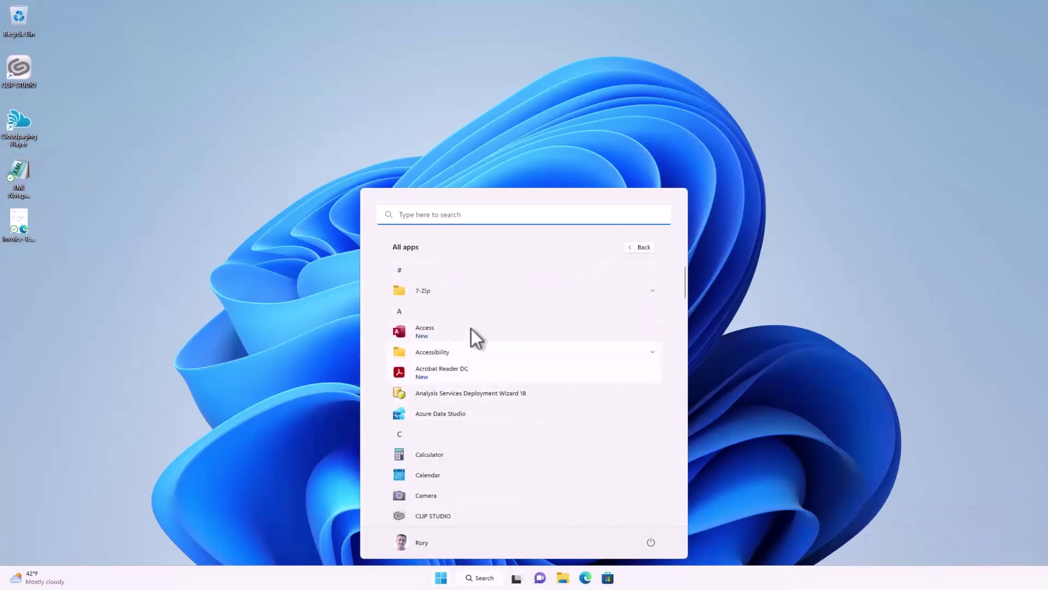
{"action": "scroll", "coordinate": [483, 359], "scroll_direction": "down", "scroll_amount": 3}
{"action": "scroll", "coordinate": [483, 359], "scroll_direction": "down", "scroll_amount": 8}
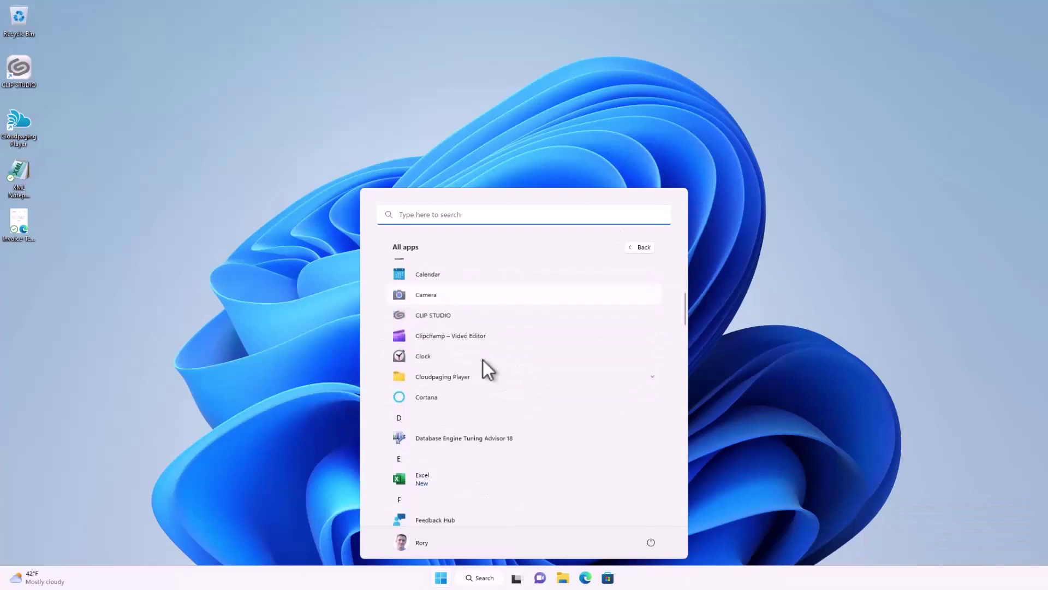
{"action": "scroll", "coordinate": [482, 359], "scroll_direction": "down", "scroll_amount": 8}
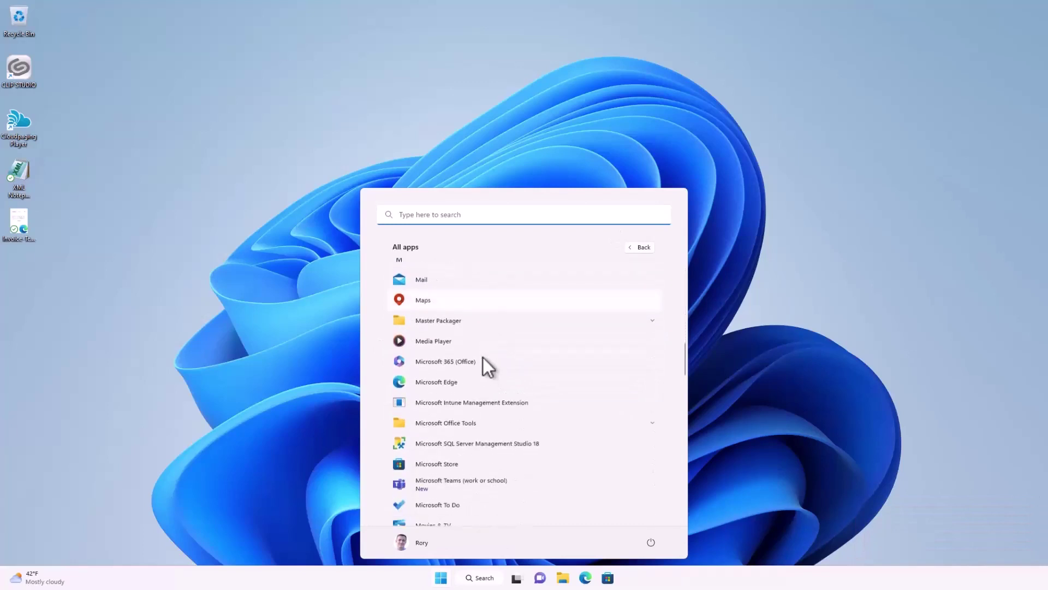
{"action": "scroll", "coordinate": [456, 328], "scroll_direction": "up", "scroll_amount": 1}
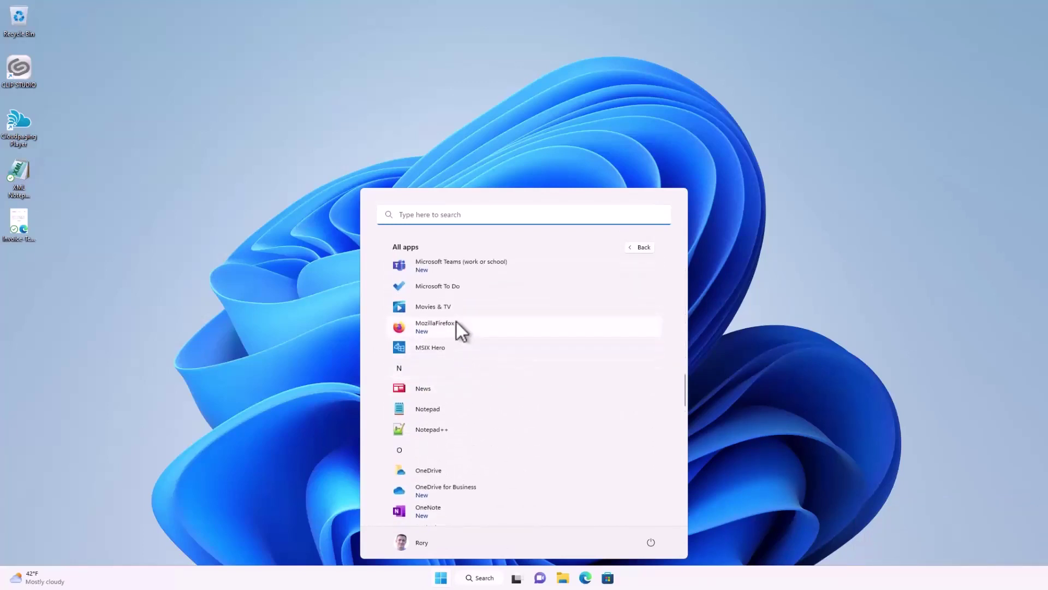
{"action": "scroll", "coordinate": [467, 352], "scroll_direction": "down", "scroll_amount": 6}
{"action": "scroll", "coordinate": [468, 348], "scroll_direction": "down", "scroll_amount": 8}
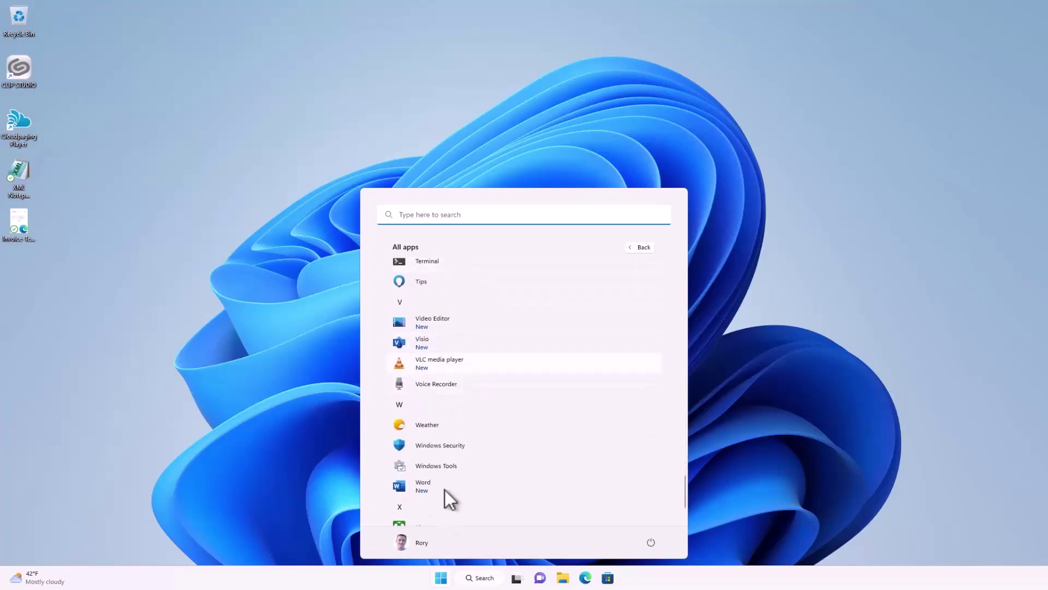
{"action": "key", "text": "Escape"}
{"action": "left_click", "coordinate": [638, 250]}
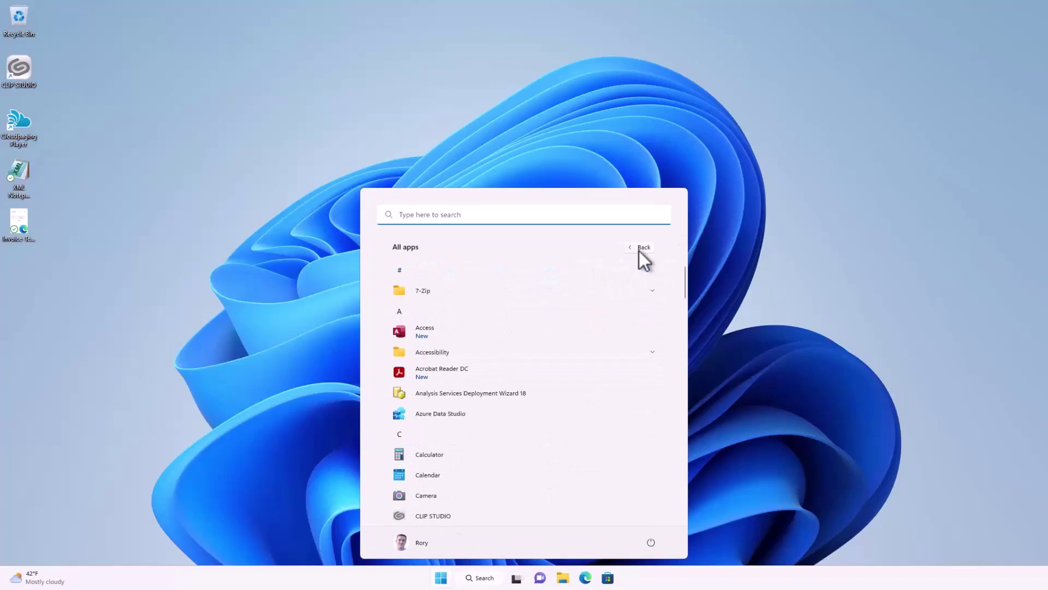
{"action": "scroll", "coordinate": [544, 355], "scroll_direction": "down", "scroll_amount": 15}
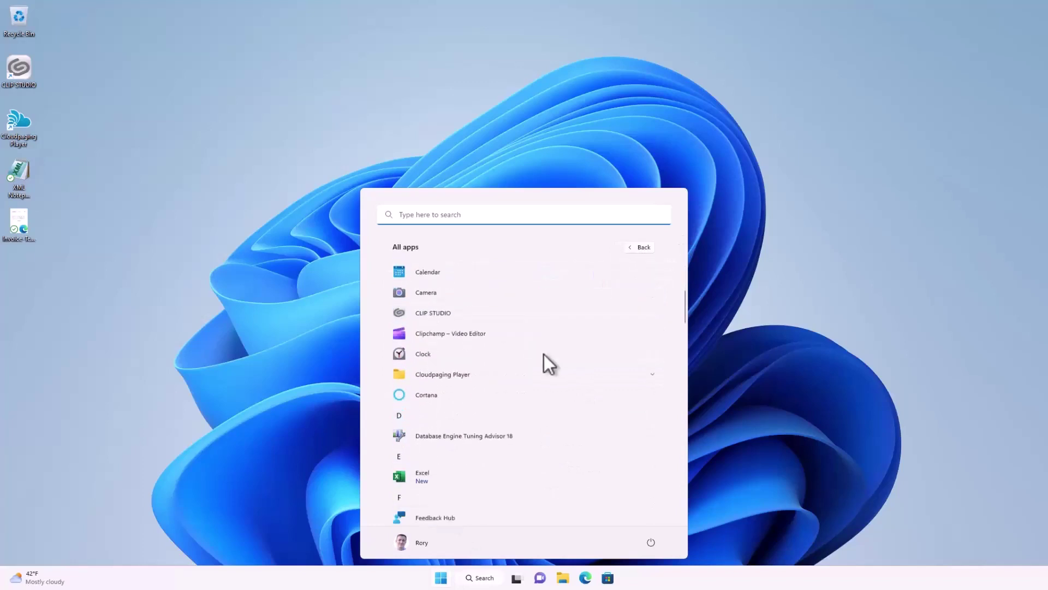
{"action": "scroll", "coordinate": [544, 352], "scroll_direction": "down", "scroll_amount": 10}
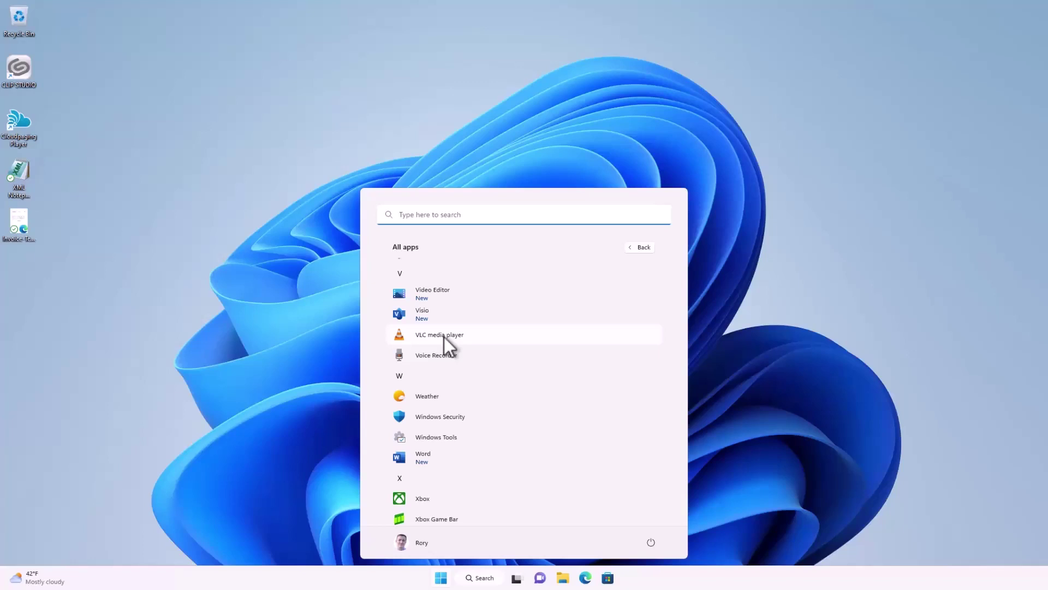
- Launch VLC media player, look through its Media and Help menus, then close it
{"action": "left_click", "coordinate": [456, 335]}
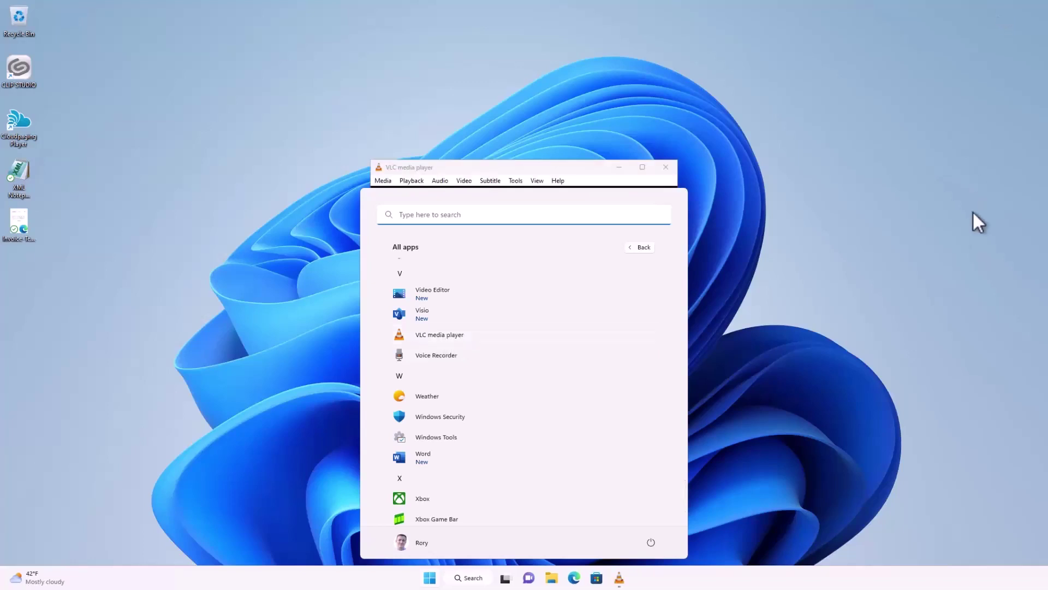
{"action": "left_click", "coordinate": [849, 351]}
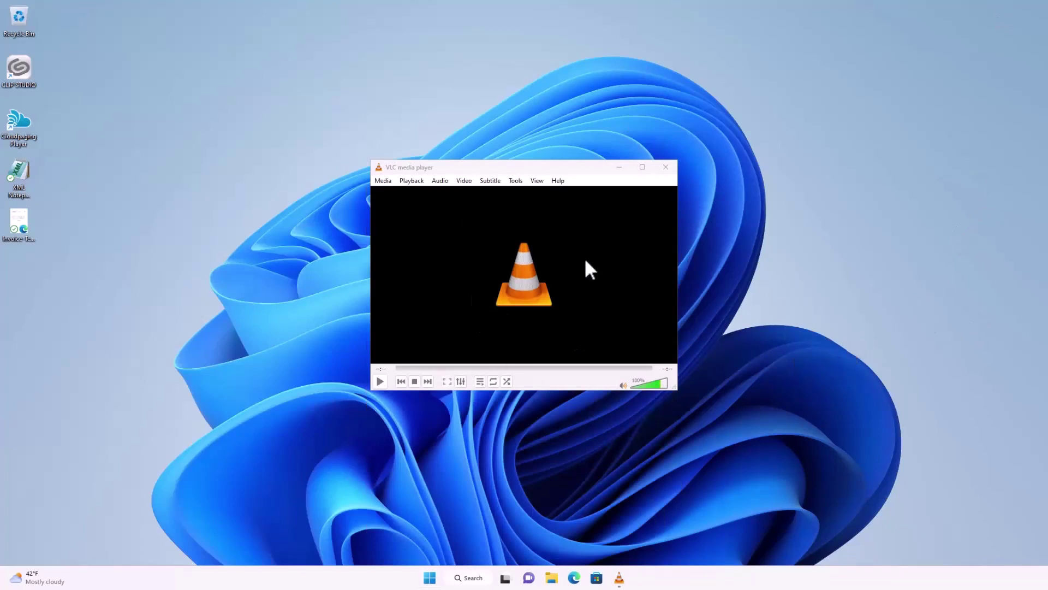
{"action": "left_click", "coordinate": [382, 181]}
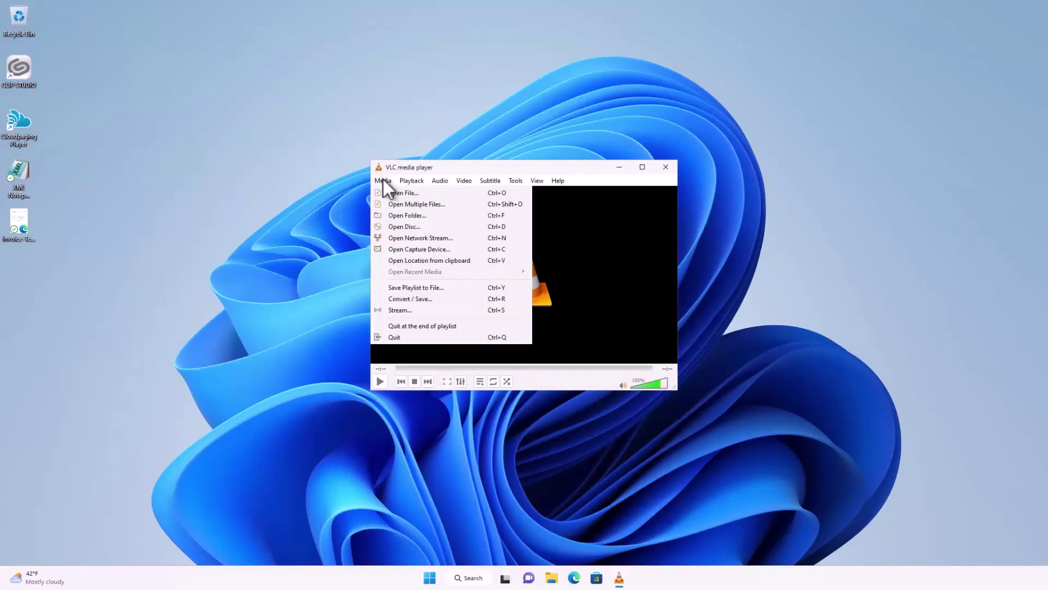
{"action": "left_click", "coordinate": [608, 172]}
{"action": "left_click", "coordinate": [667, 167]}
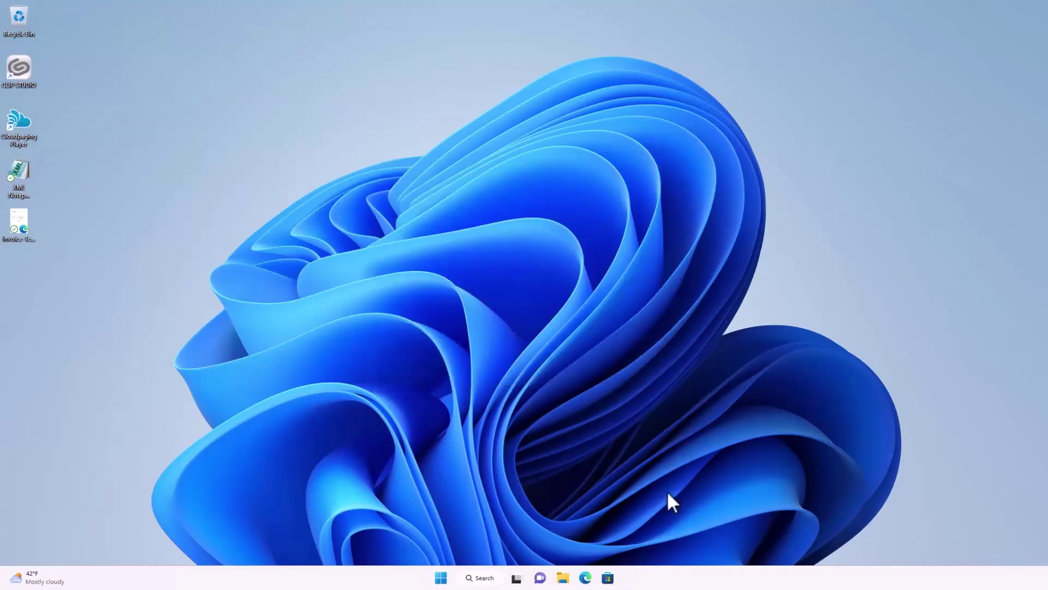
{"action": "left_click", "coordinate": [440, 578]}
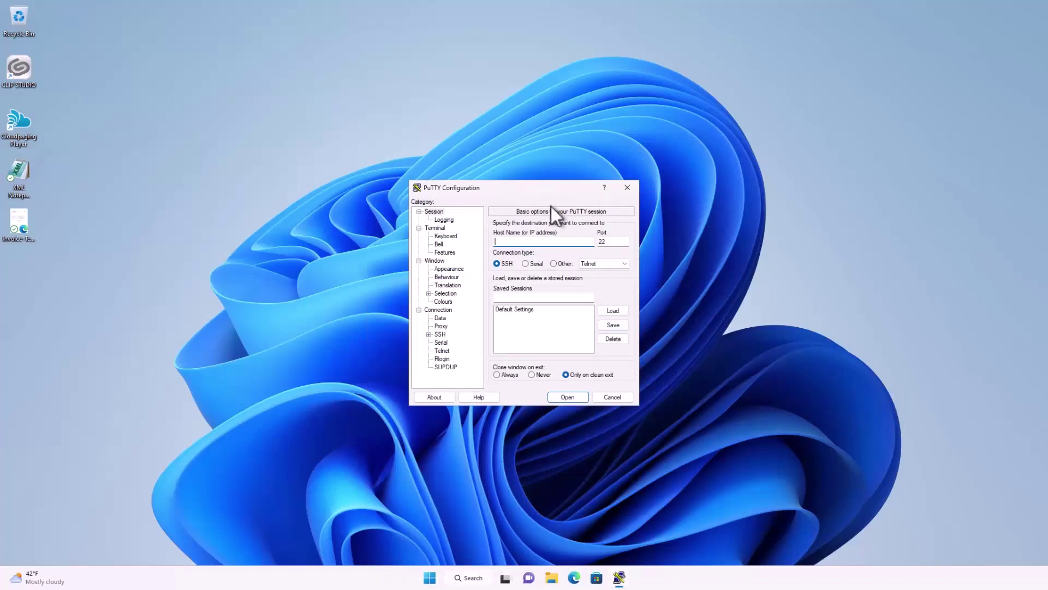
- Close PuTTY, then launch Notepad++ from All apps and close it
{"action": "left_click", "coordinate": [631, 189]}
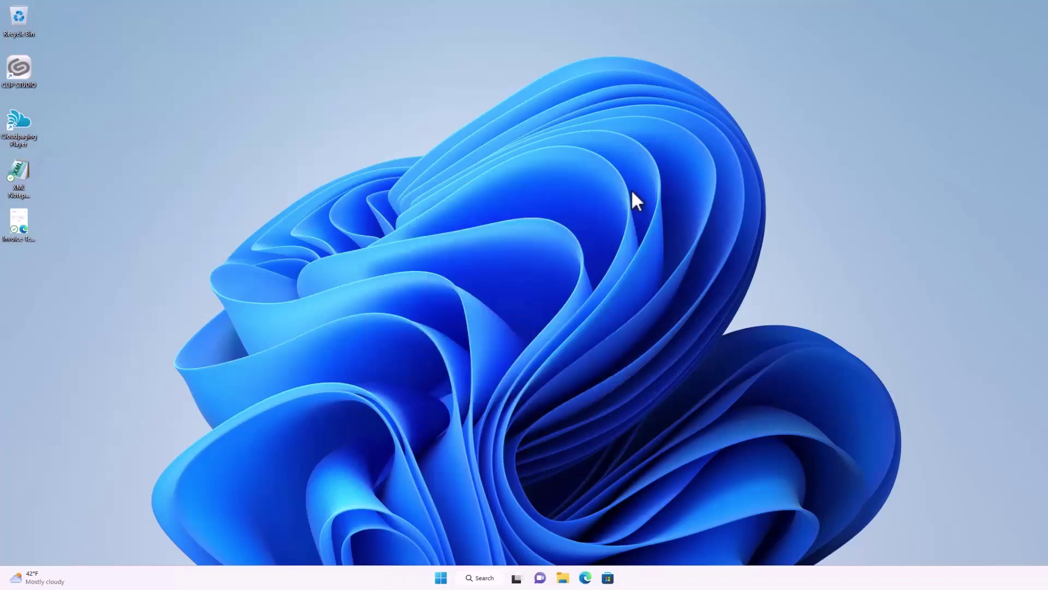
{"action": "left_click", "coordinate": [441, 577]}
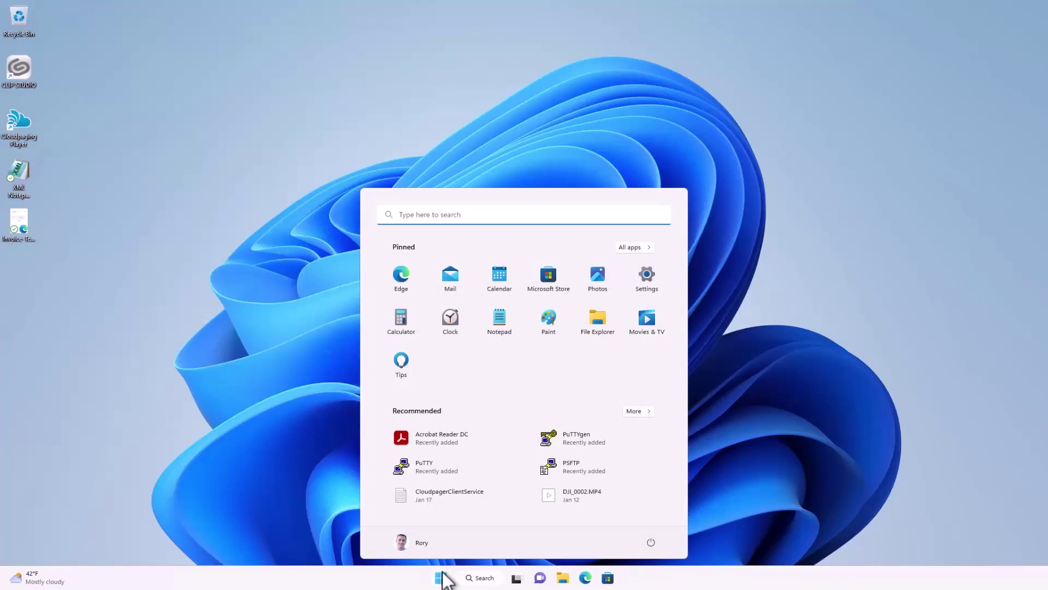
{"action": "left_click", "coordinate": [637, 244]}
{"action": "scroll", "coordinate": [520, 401], "scroll_direction": "down", "scroll_amount": 10}
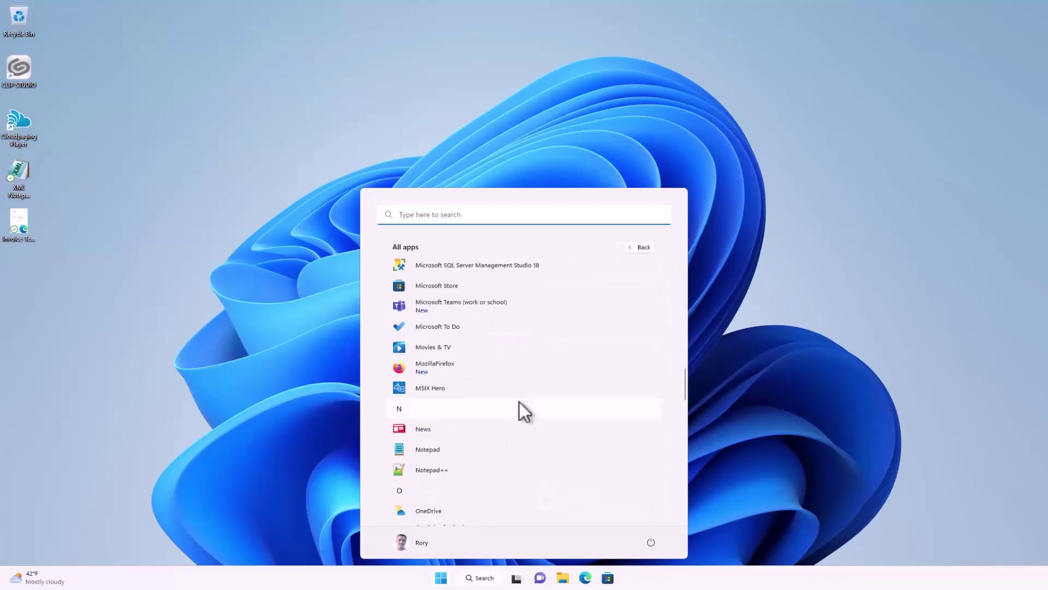
{"action": "left_click", "coordinate": [519, 470]}
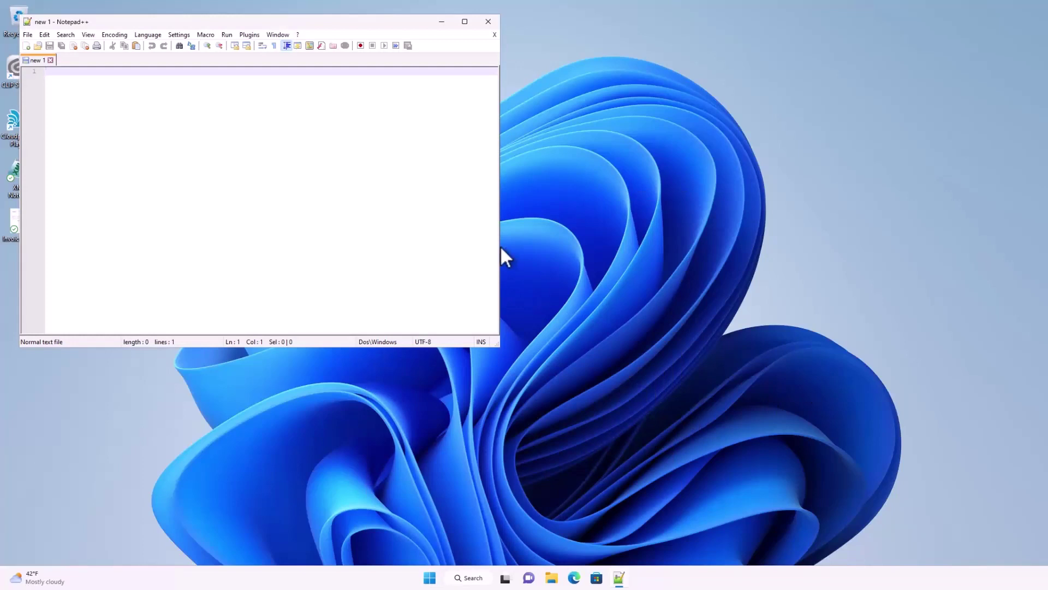
{"action": "left_click", "coordinate": [489, 22]}
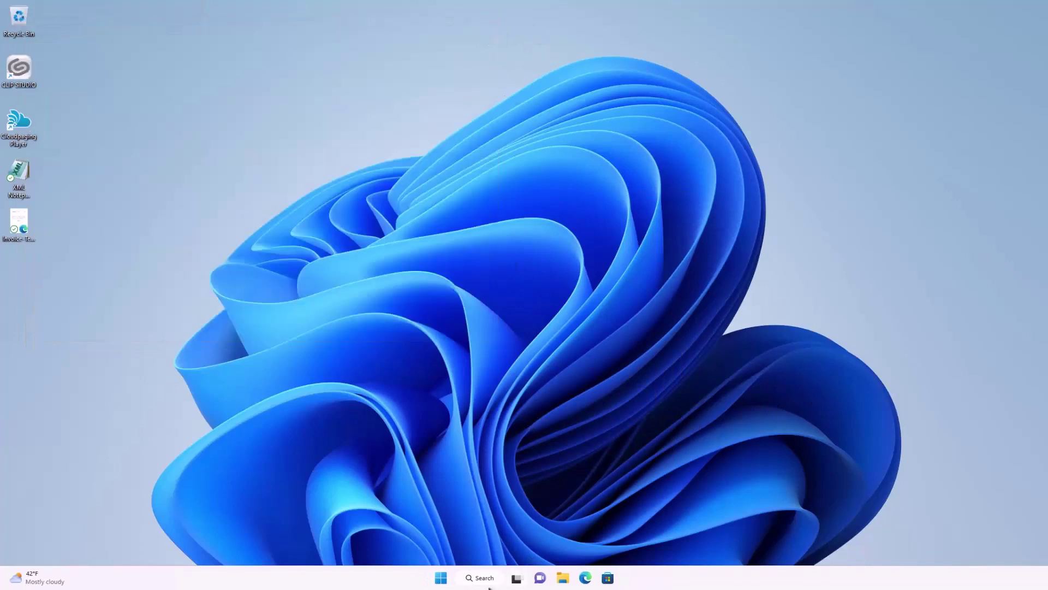
- Launch Mozilla Firefox from All apps and close it after its welcome page appears
{"action": "left_click", "coordinate": [441, 578]}
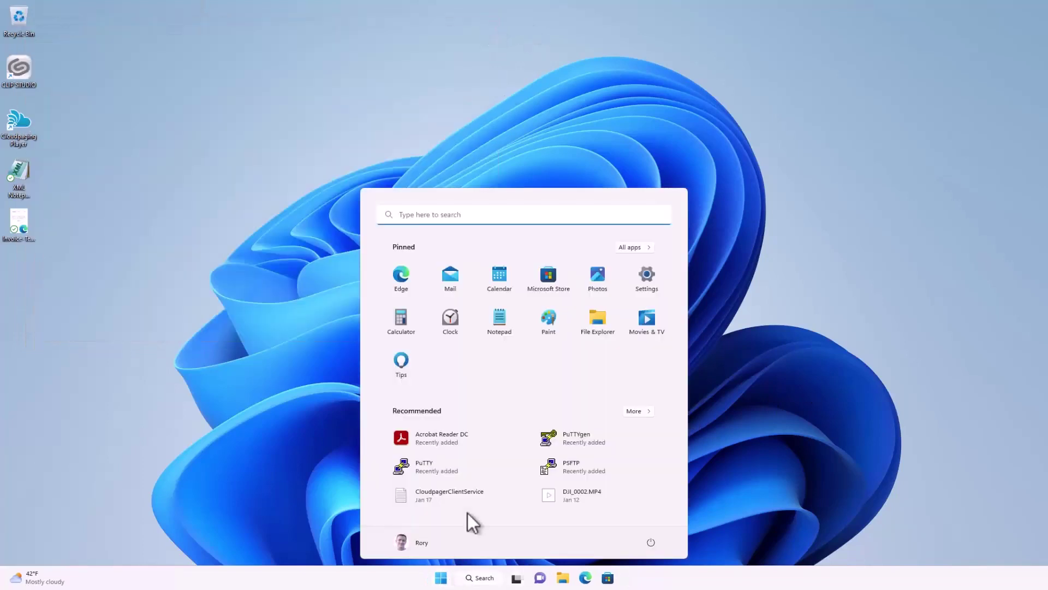
{"action": "left_click", "coordinate": [634, 247]}
{"action": "scroll", "coordinate": [458, 470], "scroll_direction": "down", "scroll_amount": 6}
{"action": "scroll", "coordinate": [456, 458], "scroll_direction": "down", "scroll_amount": 5}
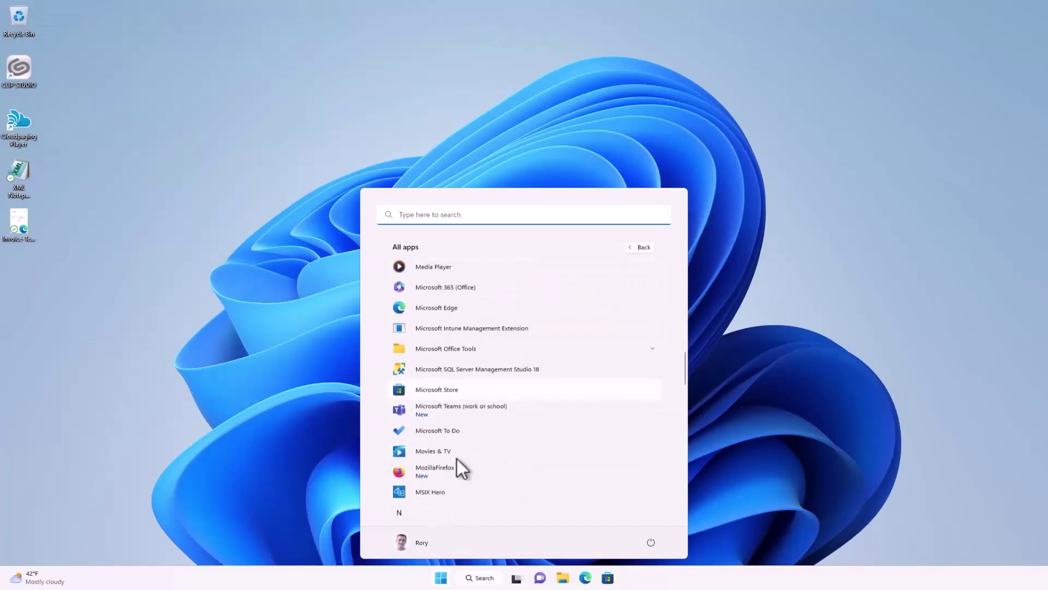
{"action": "left_click", "coordinate": [429, 368]}
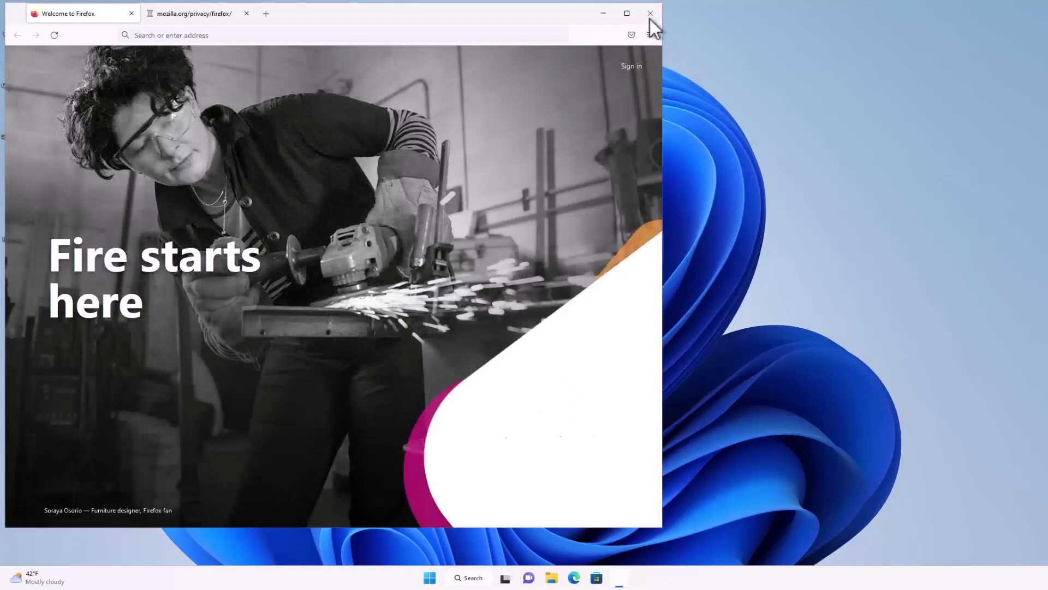
{"action": "left_click", "coordinate": [650, 14]}
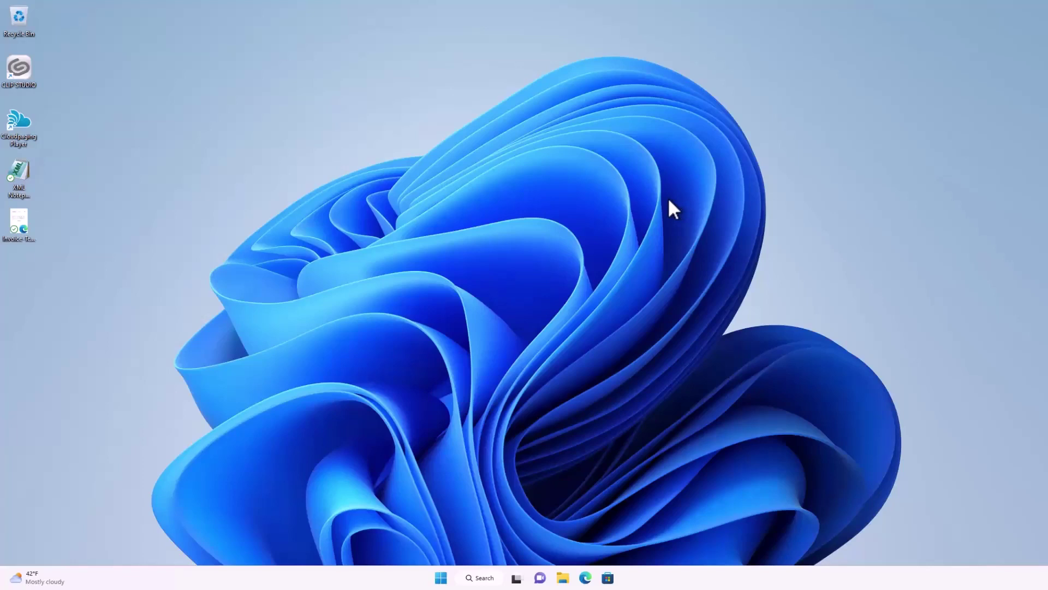
{"action": "mouse_move", "coordinate": [578, 1]}
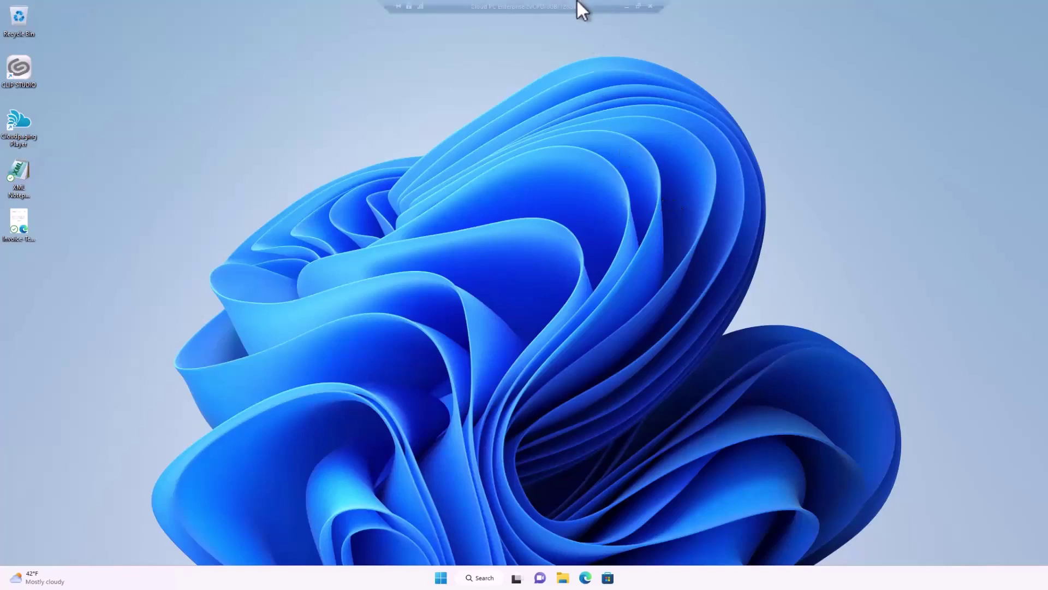
{"action": "left_click", "coordinate": [626, 9]}
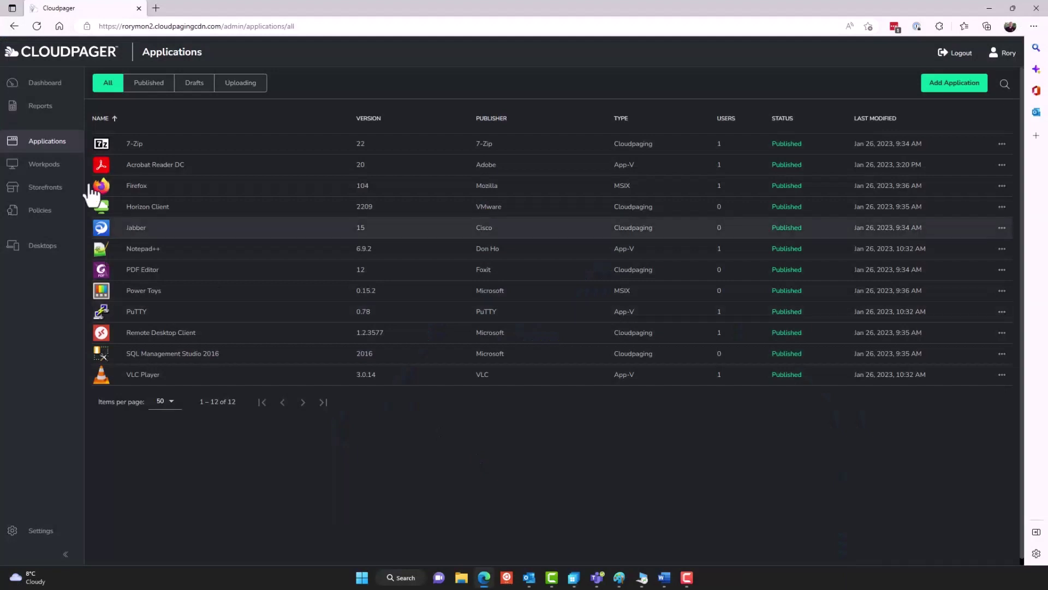
{"action": "left_click", "coordinate": [59, 168]}
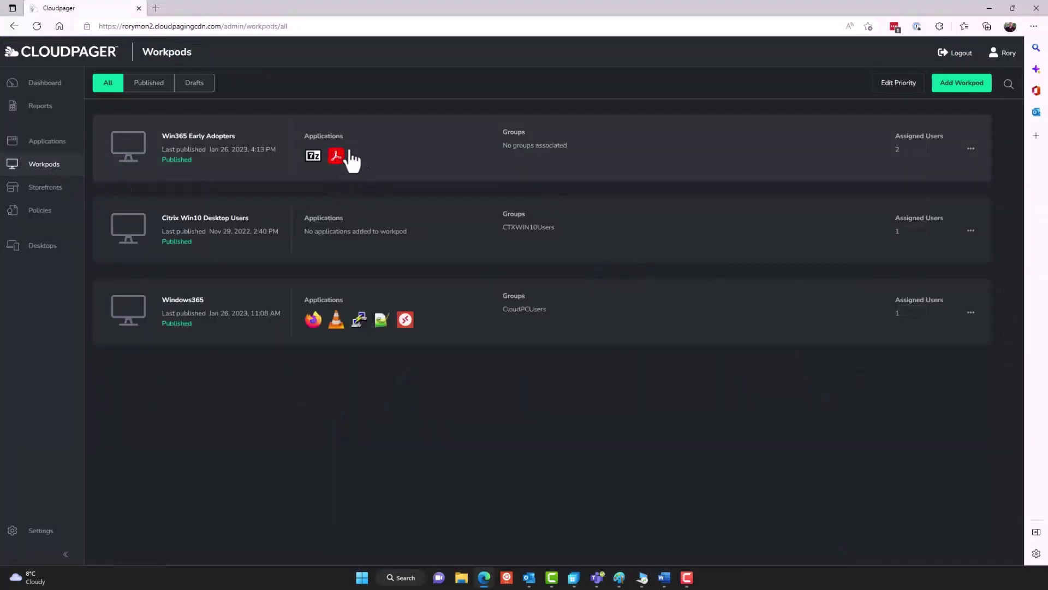
{"action": "left_click", "coordinate": [47, 149]}
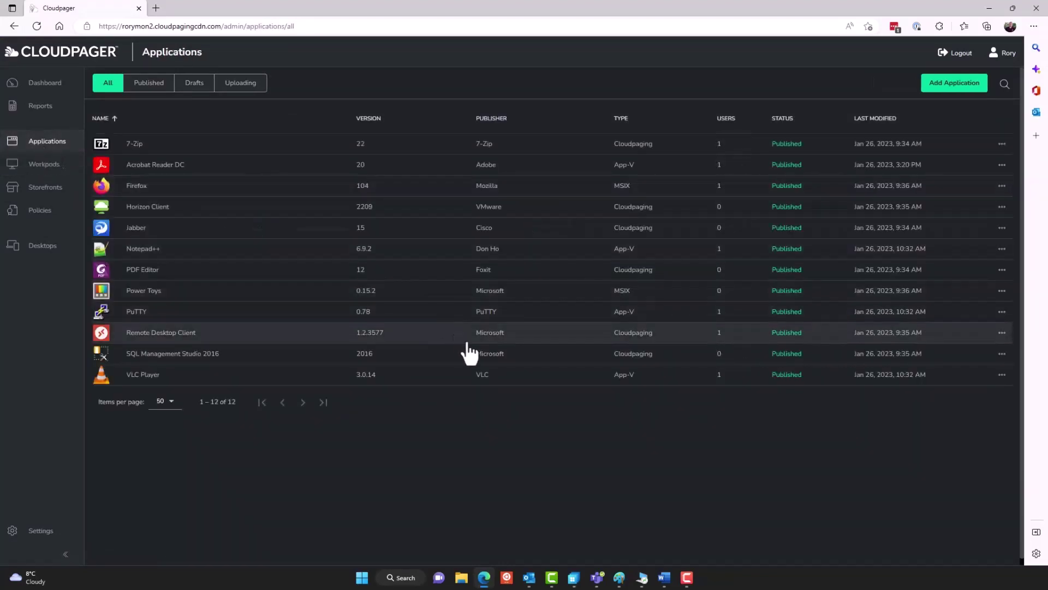
{"action": "left_click", "coordinate": [648, 572]}
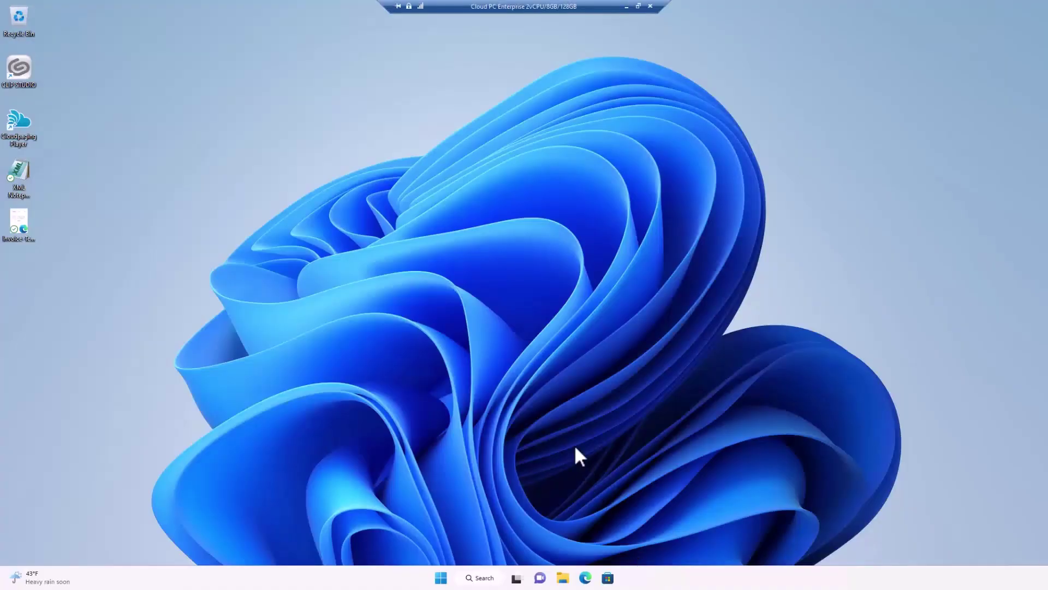
- Launch Acrobat Reader DC from Start on the Cloud PC, close it, then minimise the session back to Cloudpager
{"action": "left_click", "coordinate": [441, 577]}
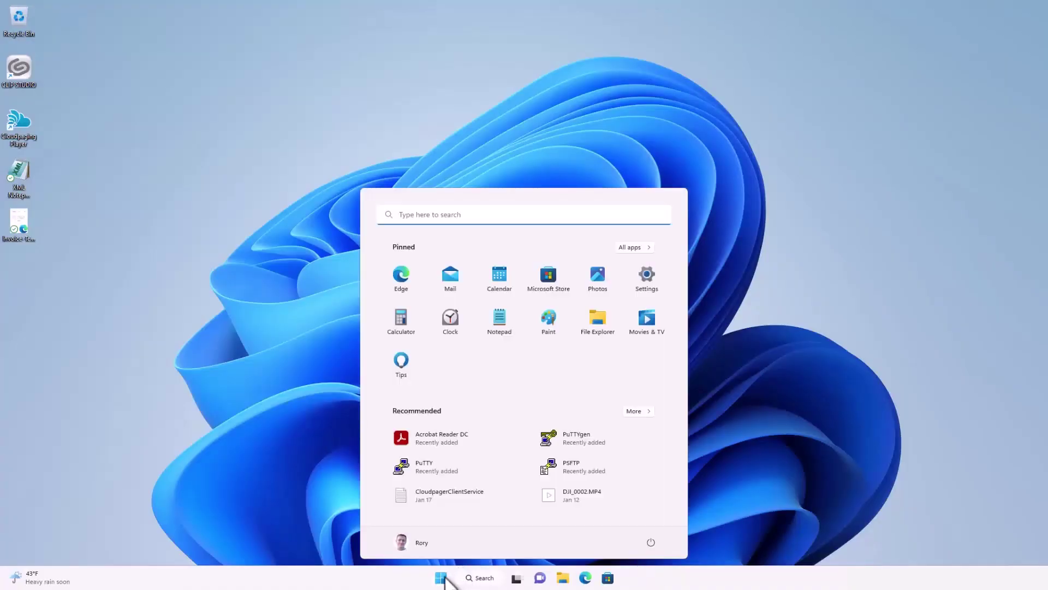
{"action": "left_click", "coordinate": [441, 441]}
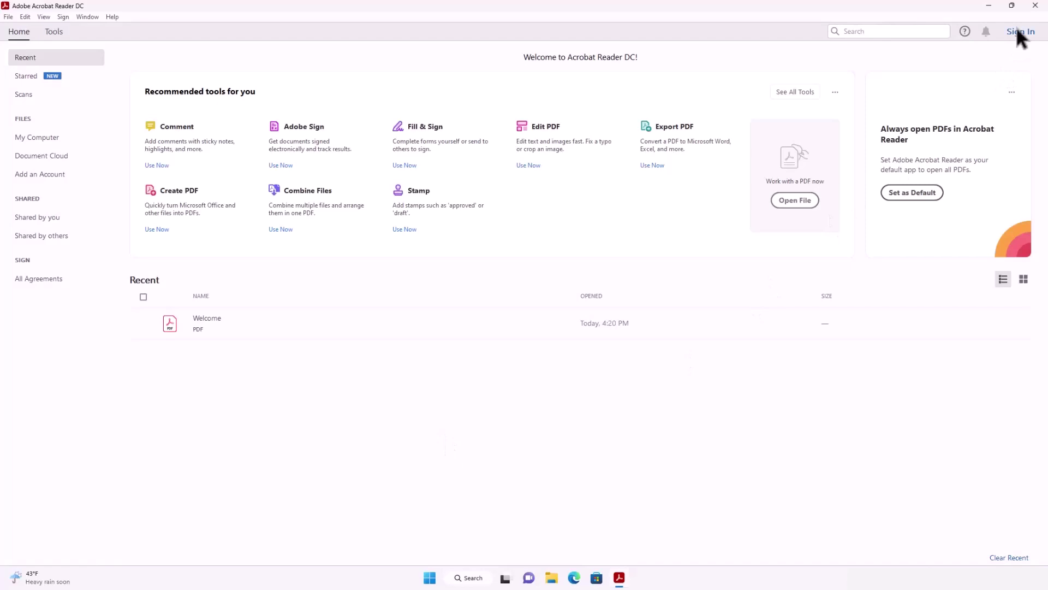
{"action": "left_click", "coordinate": [1036, 5]}
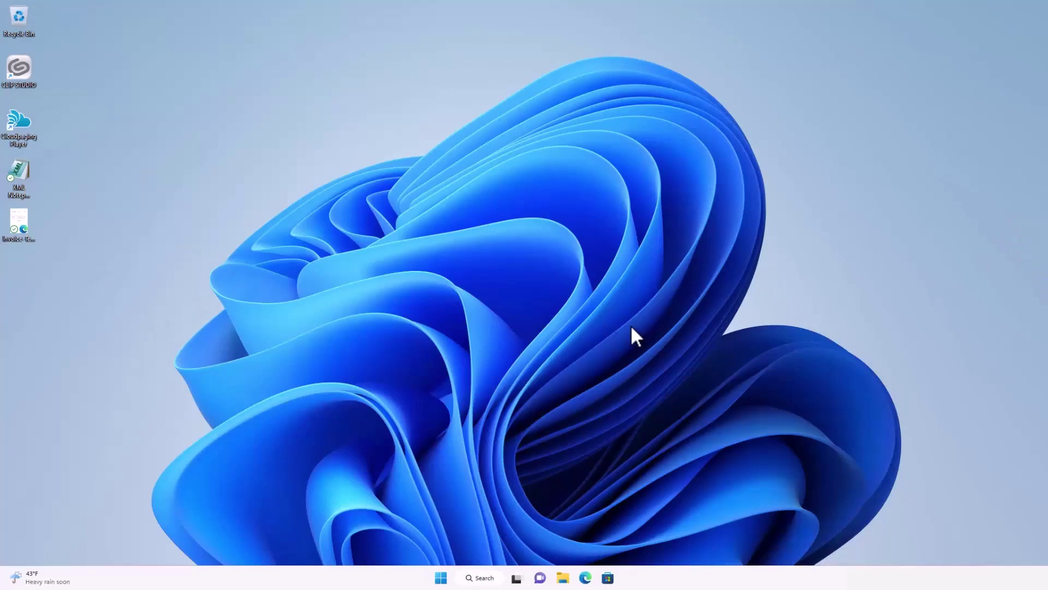
{"action": "left_click", "coordinate": [624, 5]}
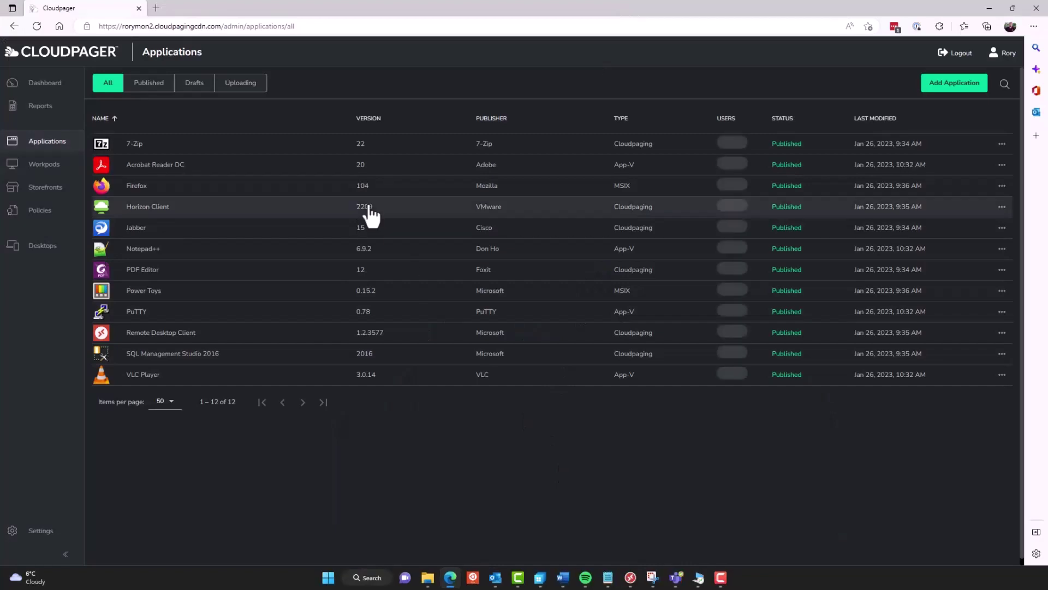
- Disable Improve Compatibility for Acrobat Reader DC and publish with comment 'Reverted to original App-V package without optimizations'
{"action": "left_click", "coordinate": [211, 172]}
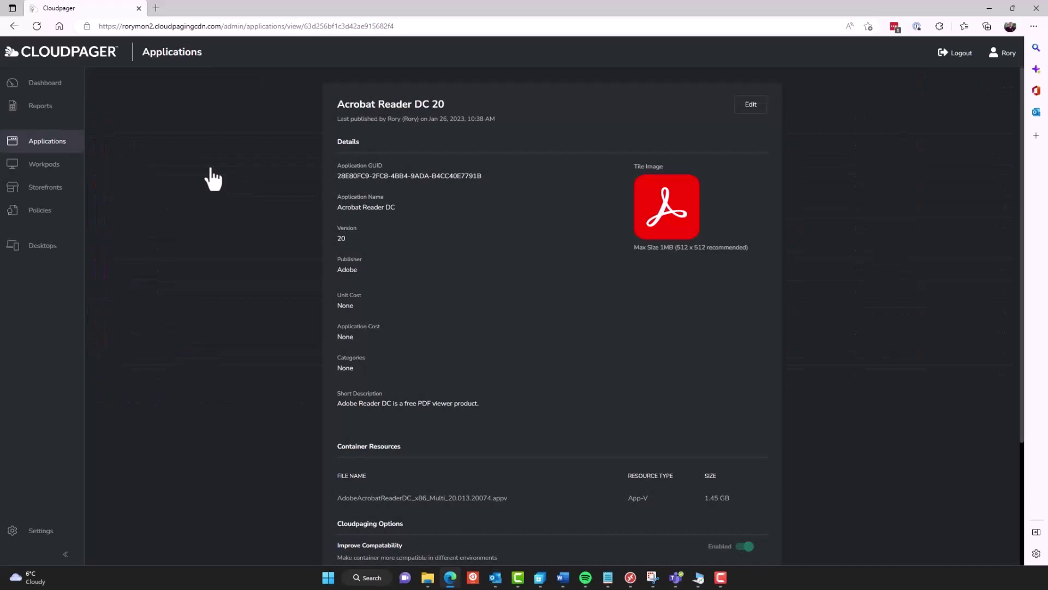
{"action": "left_click", "coordinate": [751, 105]}
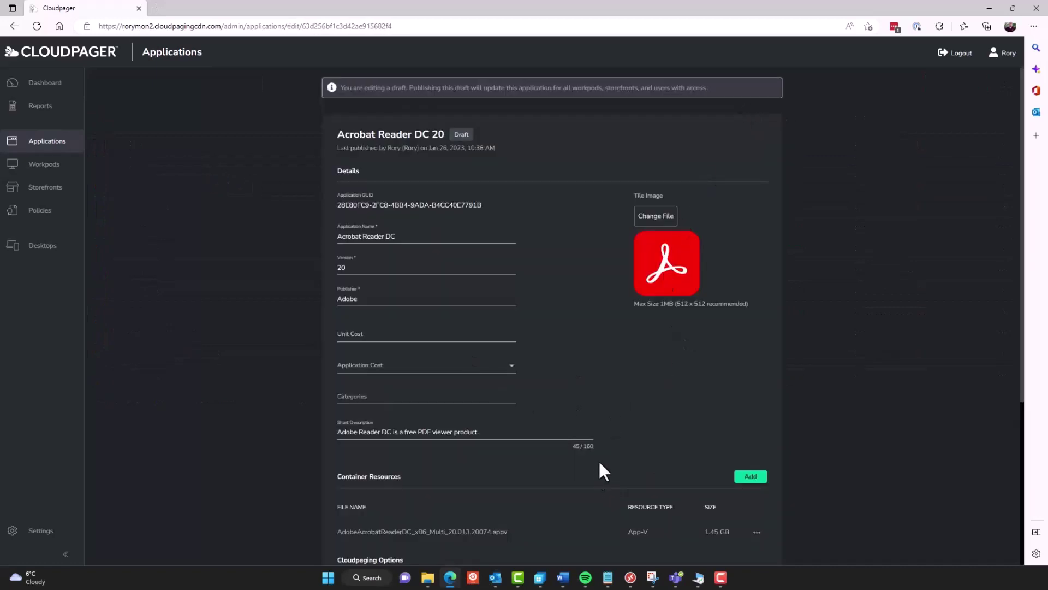
{"action": "scroll", "coordinate": [601, 453], "scroll_direction": "down", "scroll_amount": 4}
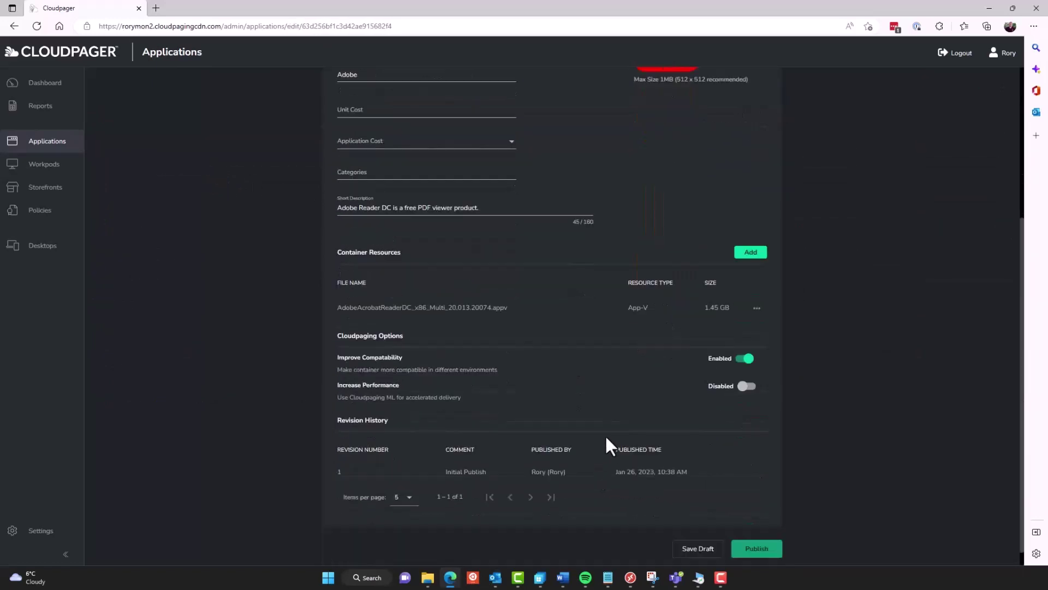
{"action": "left_click", "coordinate": [745, 359]}
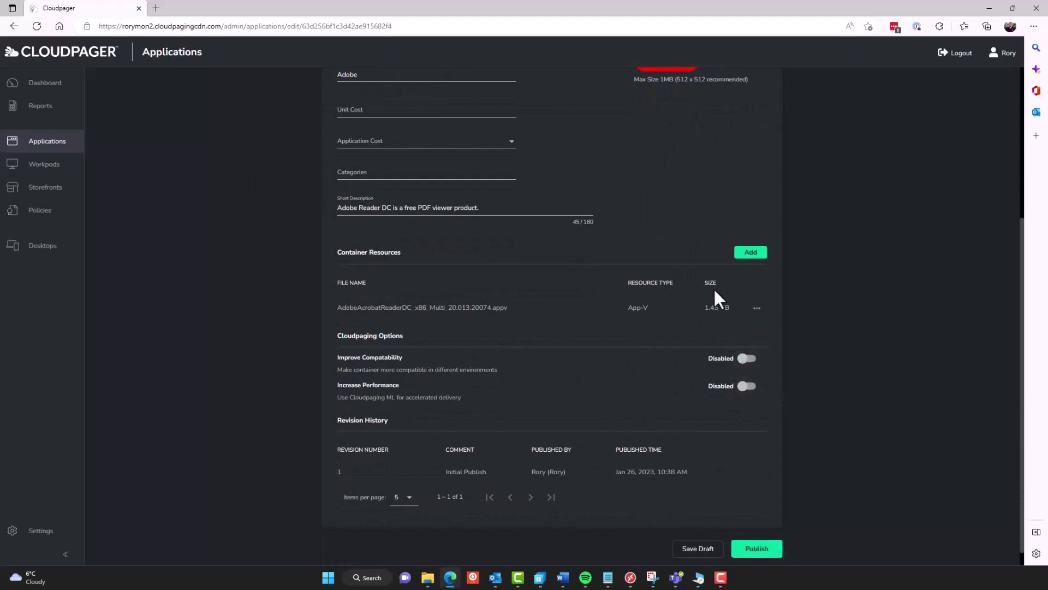
{"action": "left_click", "coordinate": [757, 548]}
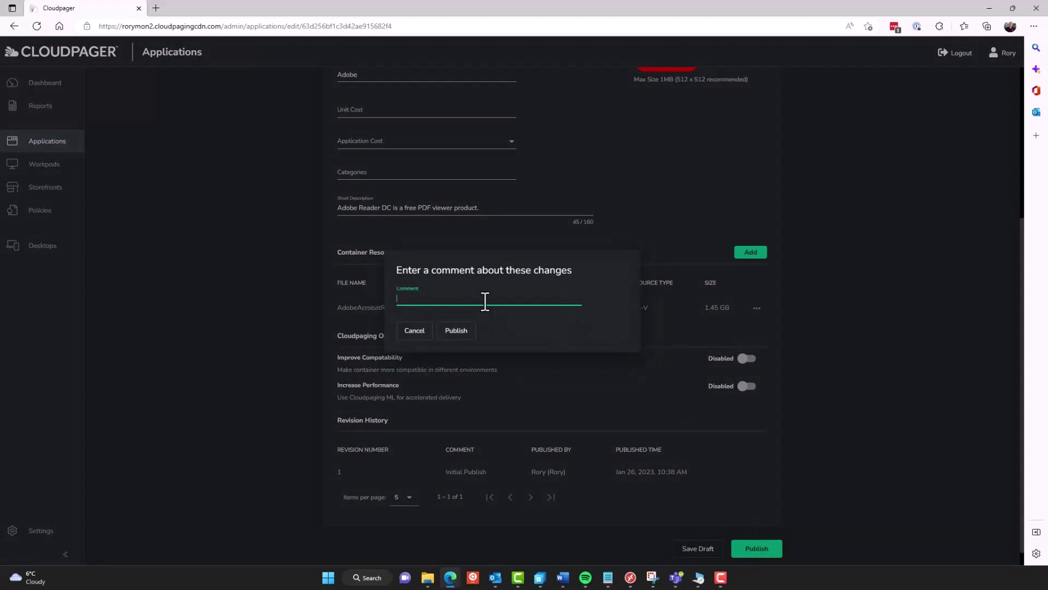
{"action": "type", "text": "Reverted to original App-V package without optimizations"}
{"action": "left_click", "coordinate": [456, 331]}
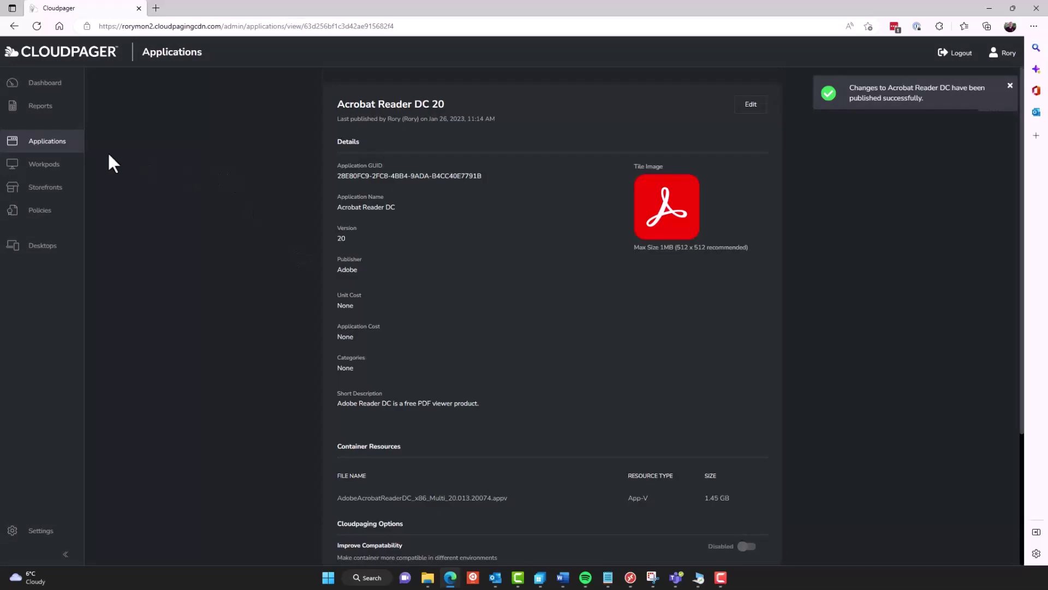
- Create a new policy under Policies targeting Notepad++ 6.9.2 as its application
{"action": "left_click", "coordinate": [58, 145]}
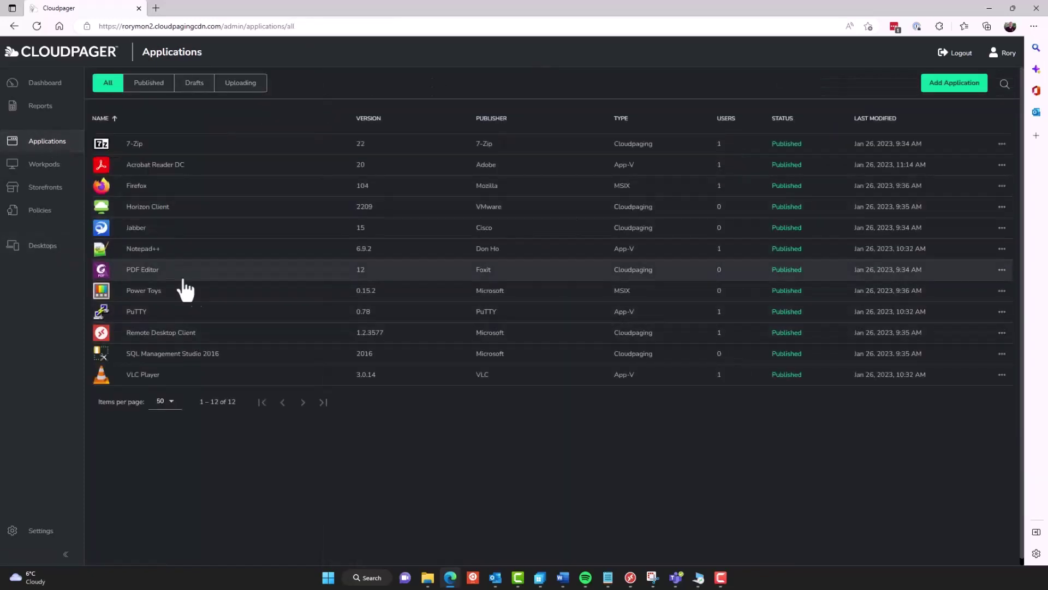
{"action": "left_click", "coordinate": [54, 220]}
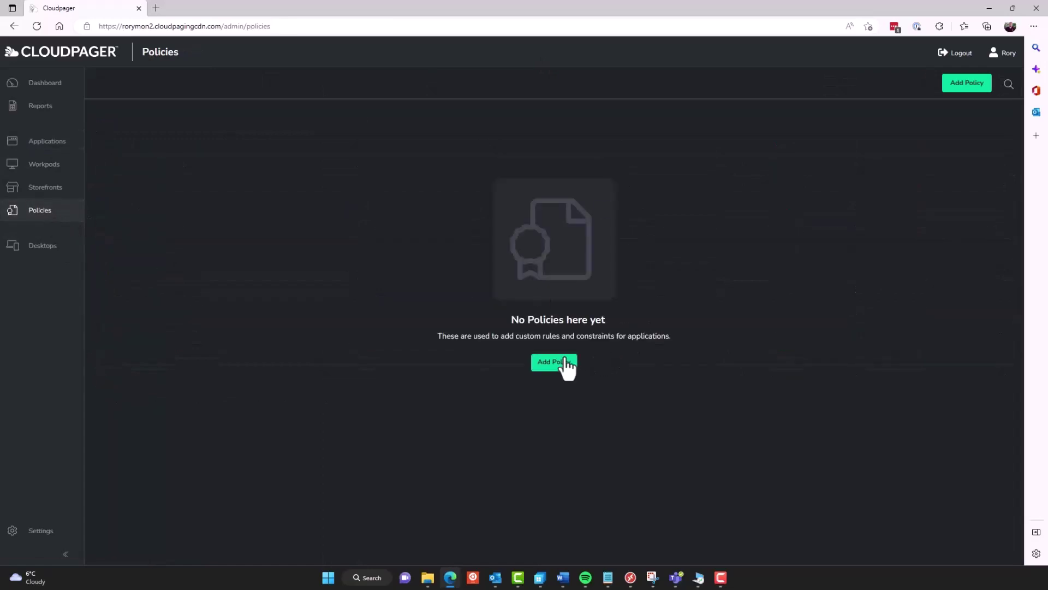
{"action": "left_click", "coordinate": [564, 363]}
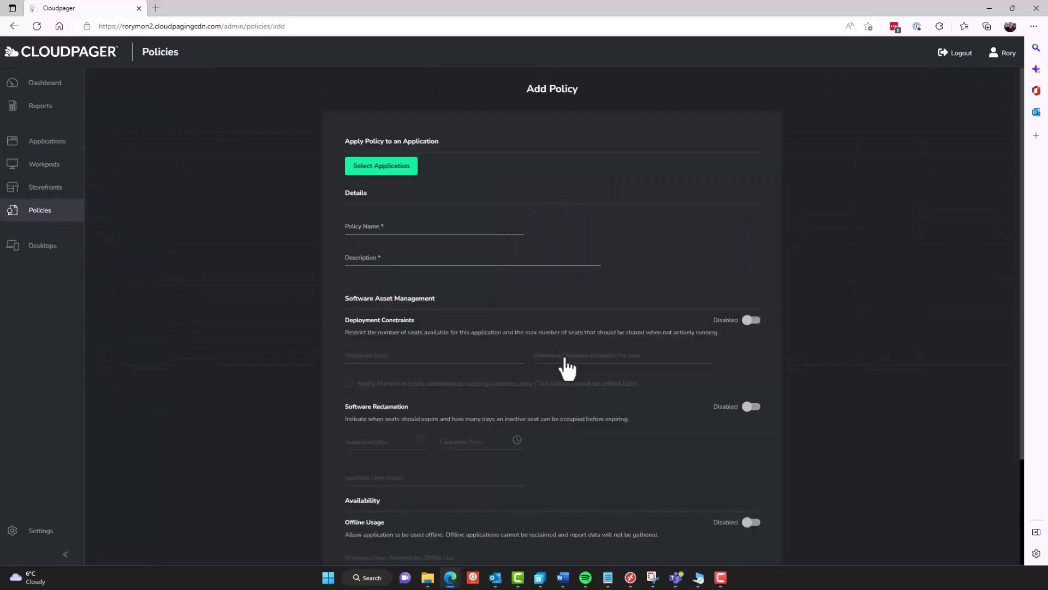
{"action": "left_click", "coordinate": [386, 167]}
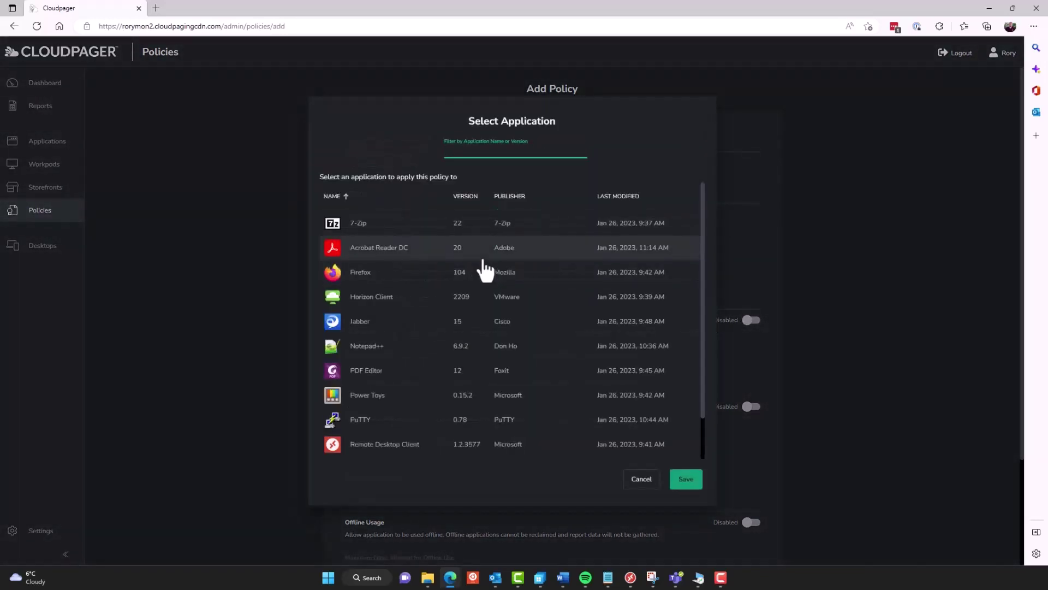
{"action": "left_click", "coordinate": [383, 347]}
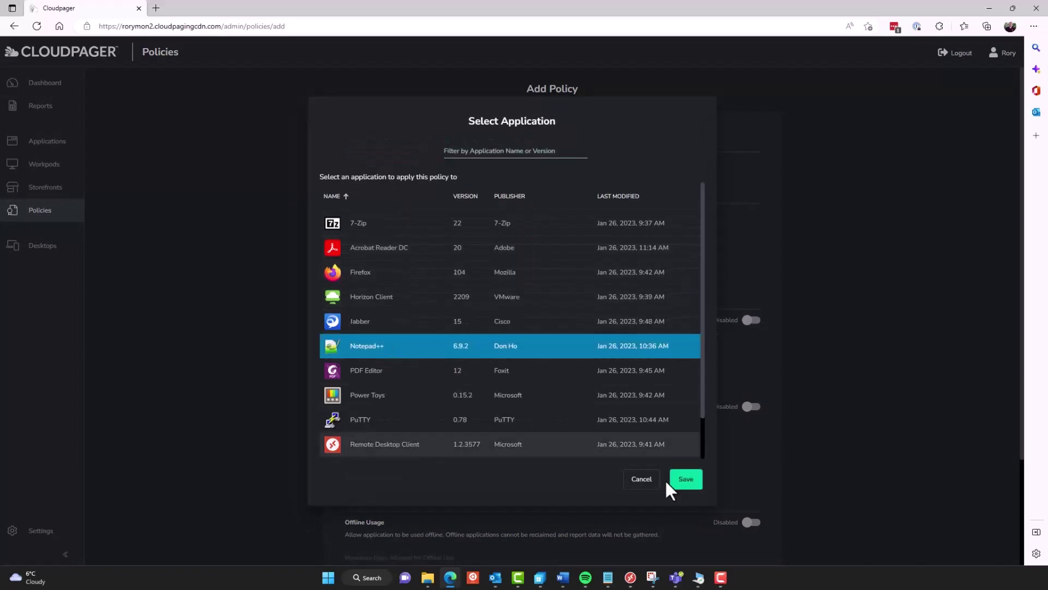
{"action": "left_click", "coordinate": [682, 482]}
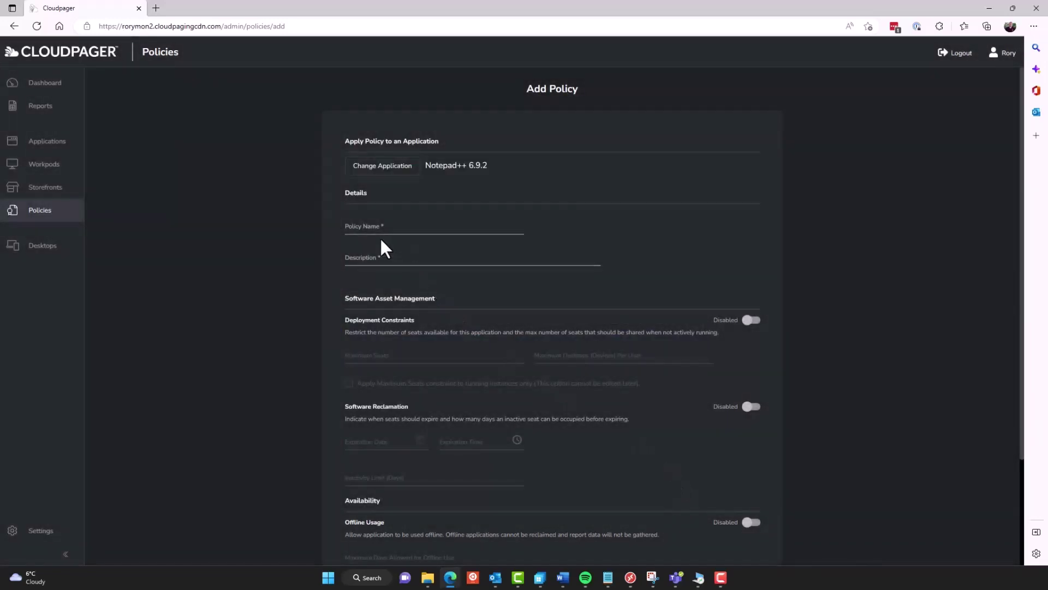
{"action": "left_click", "coordinate": [381, 229]}
{"action": "left_click", "coordinate": [382, 229]}
- Name the policy RestrictNotepad++ with description 'Restricts Notepad++ when used offline.'
{"action": "type", "text": "Re4"}
{"action": "type", "text": "trictNote"}
{"action": "type", "text": "pad"}
{"action": "type", "text": "++"}
{"action": "left_click", "coordinate": [374, 260]}
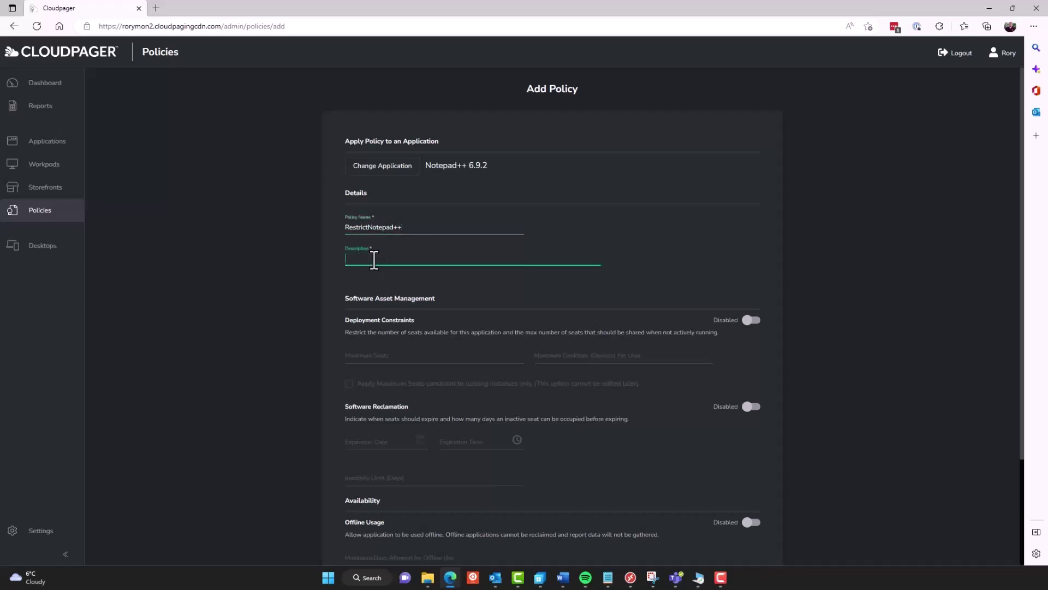
{"action": "type", "text": "Res"}
{"action": "type", "text": "trt"}
{"action": "type", "text": "cts Notepad"}
{"action": "type", "text": "++ when u"}
{"action": "type", "text": "sed offline."}
{"action": "scroll", "coordinate": [778, 300], "scroll_direction": "down", "scroll_amount": 2}
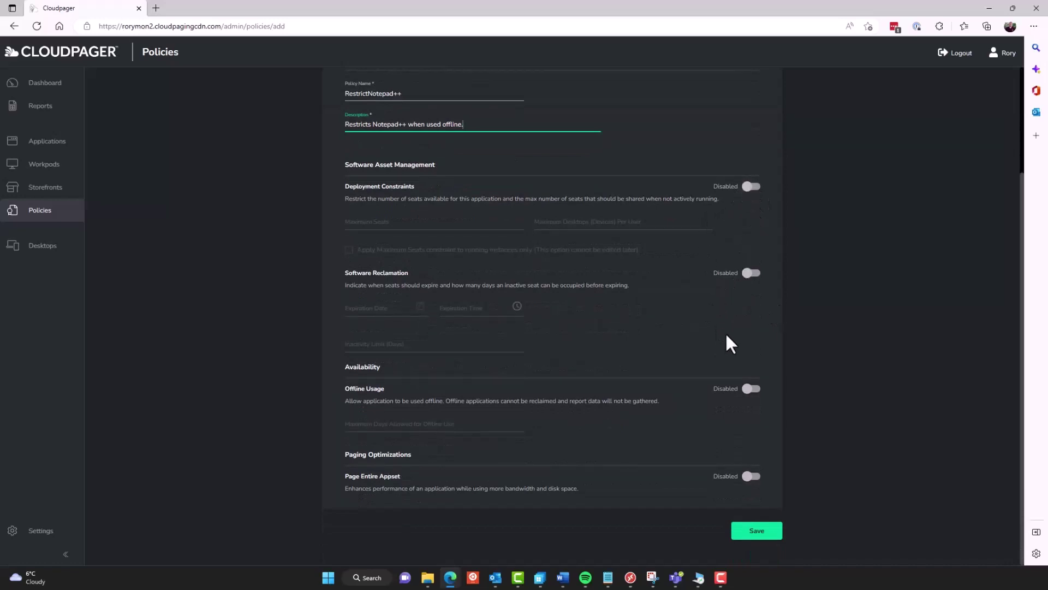
- Enable Offline Usage with a maximum of 14 days allowed offline
{"action": "left_click", "coordinate": [753, 390]}
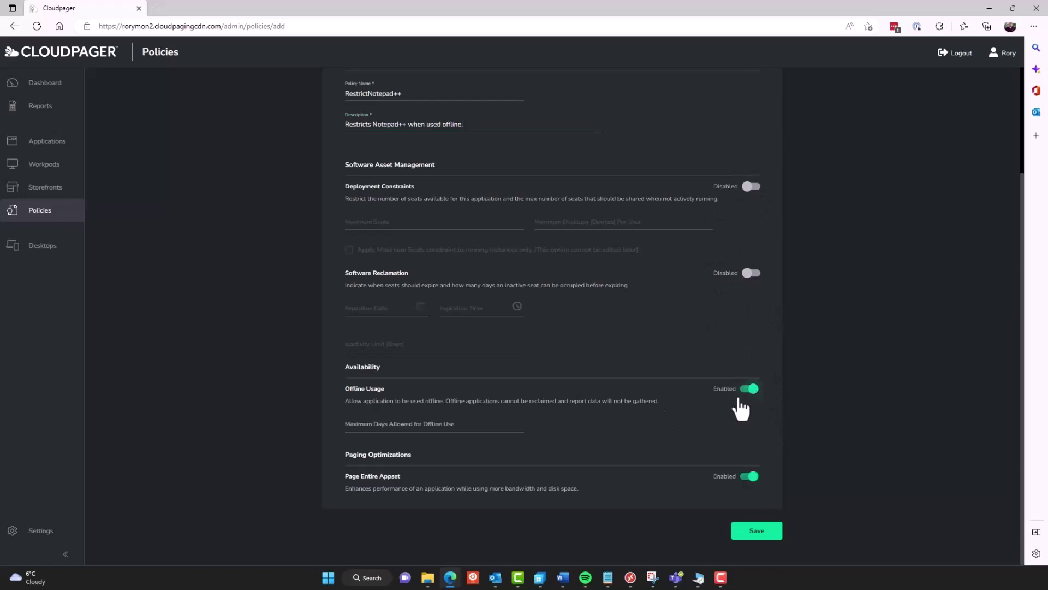
{"action": "left_click", "coordinate": [404, 424]}
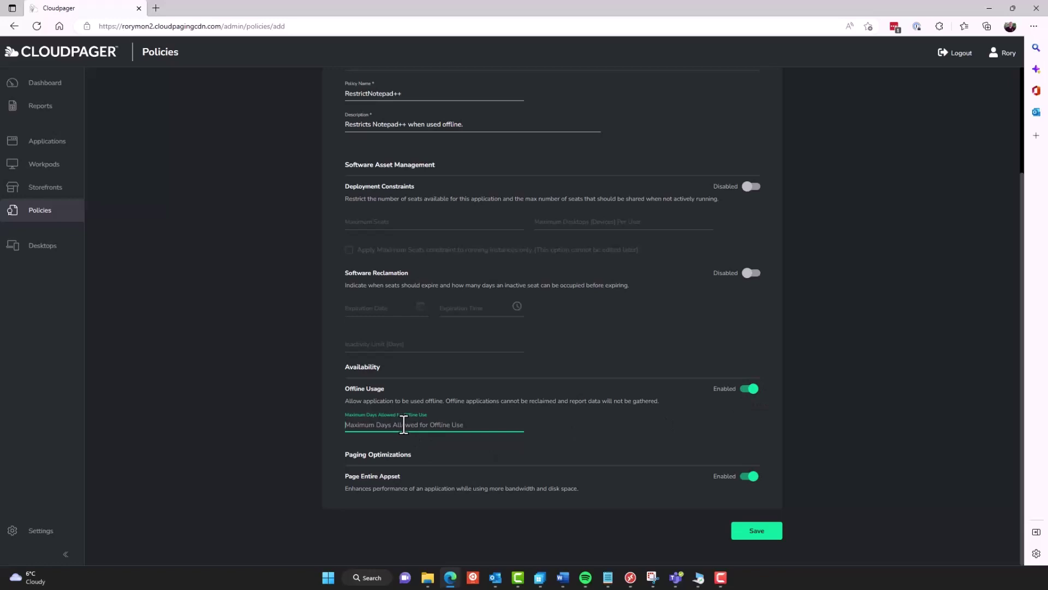
{"action": "type", "text": "14"}
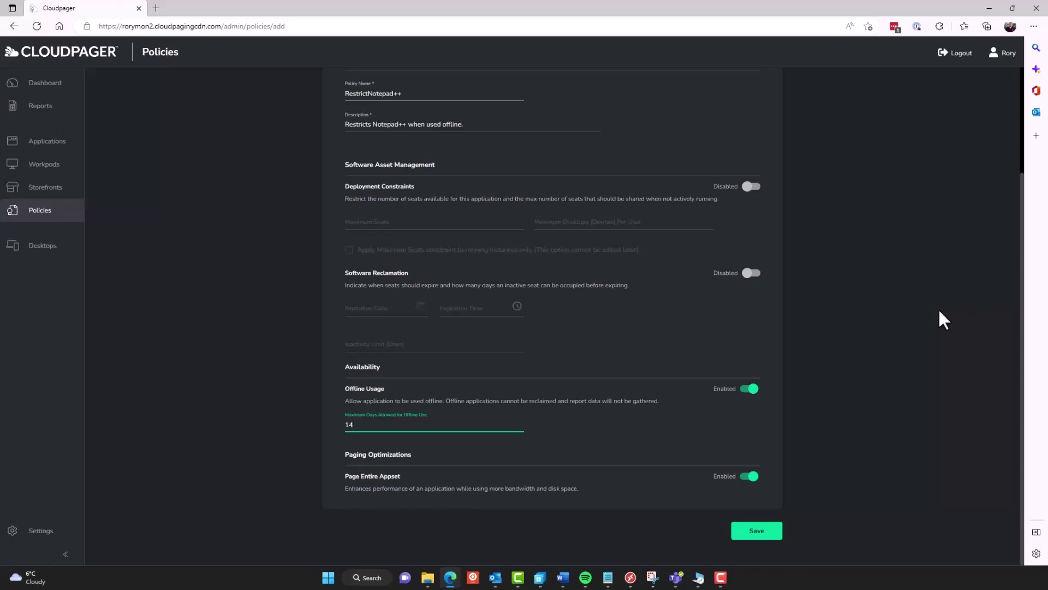
- Save the RestrictNotepad++ policy, review the three workpods, and return to the Applications list
{"action": "left_click", "coordinate": [775, 532]}
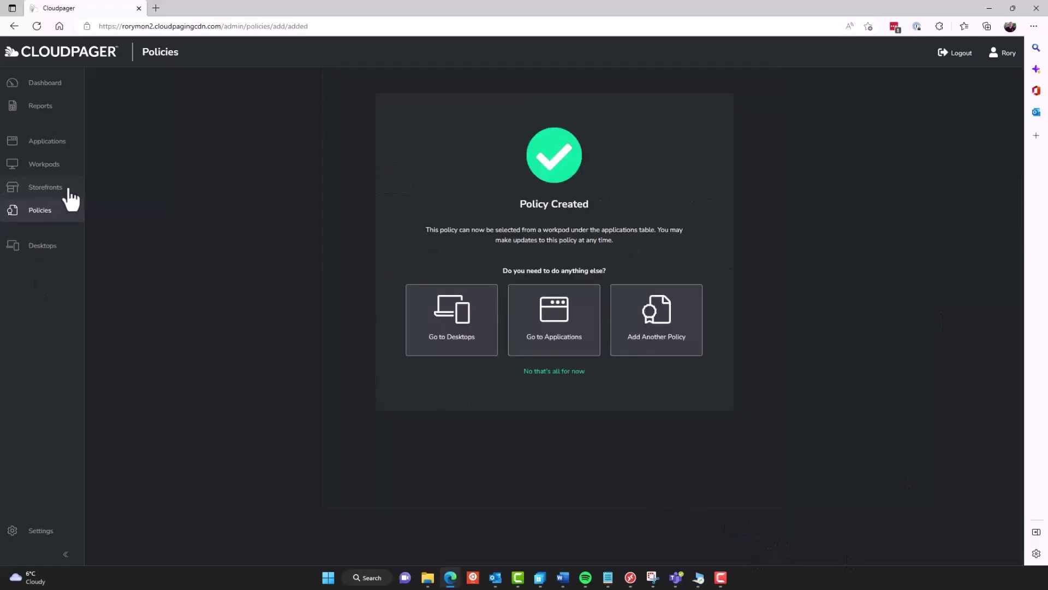
{"action": "left_click", "coordinate": [40, 142]}
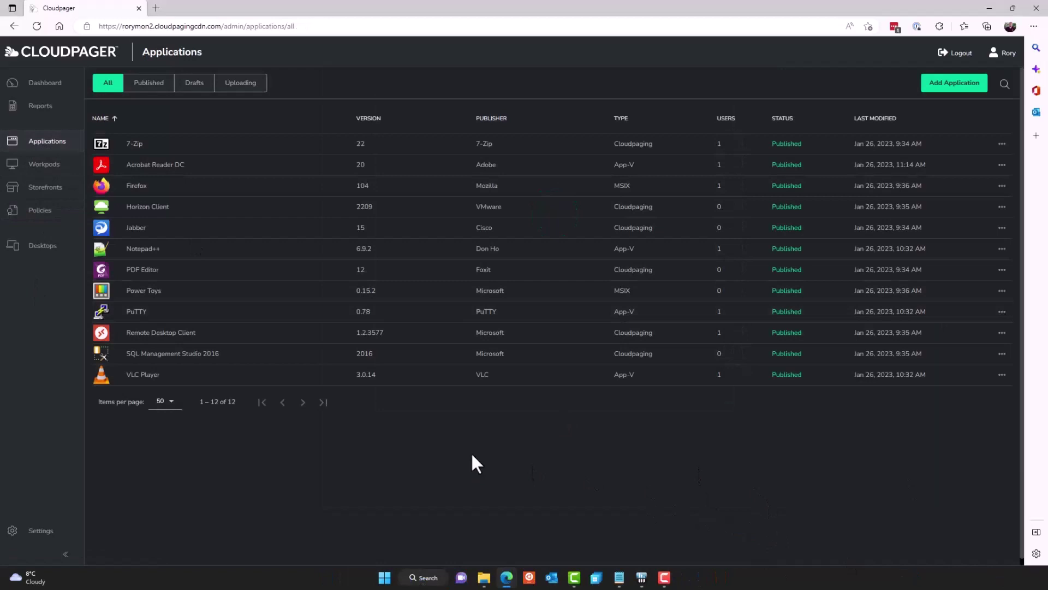
{"action": "left_click", "coordinate": [42, 166]}
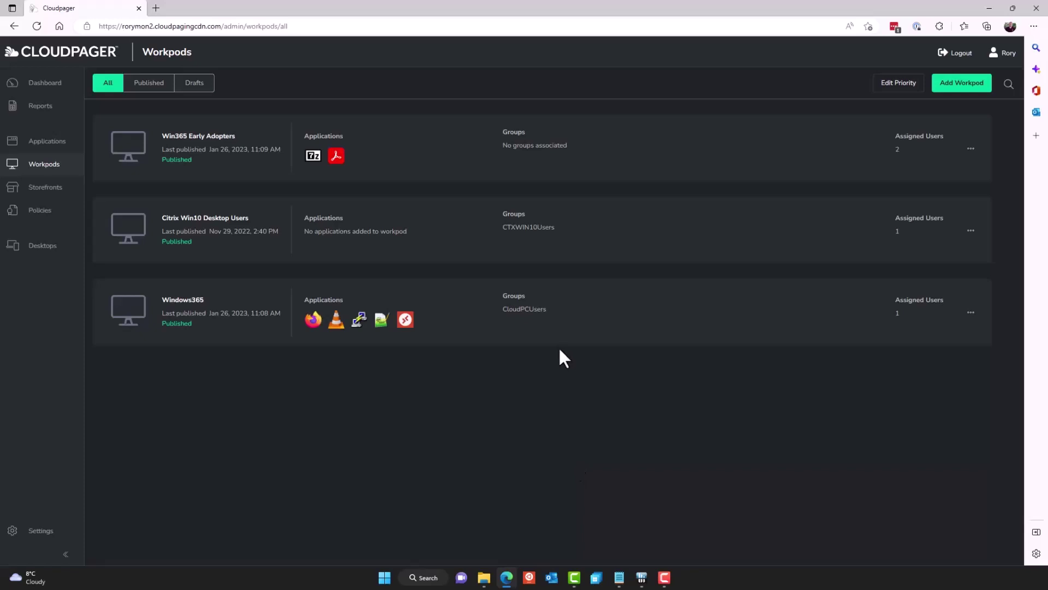
{"action": "left_click", "coordinate": [61, 152]}
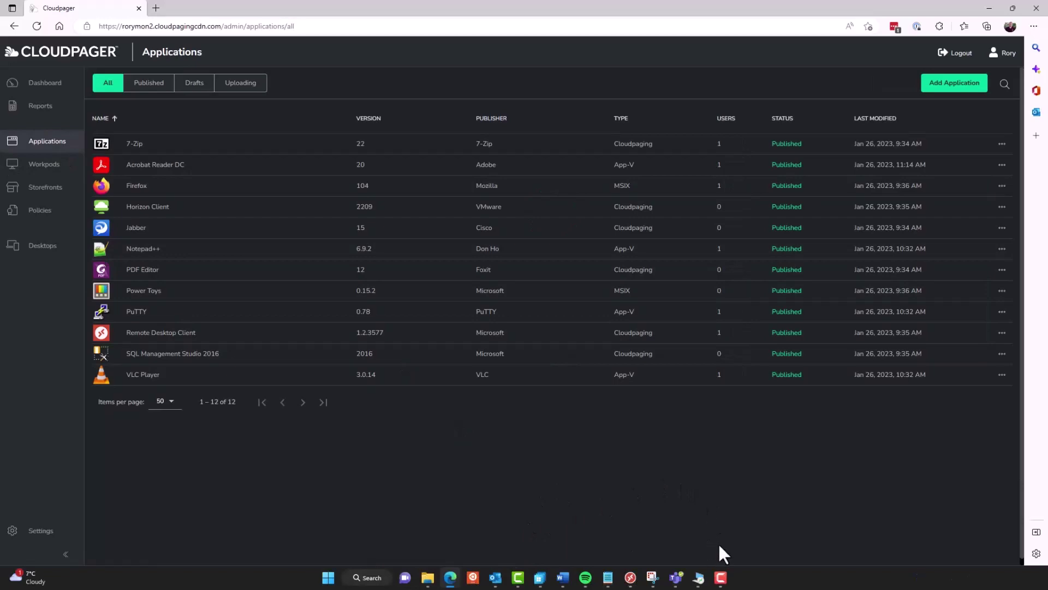
- On the Cloud PC, launch Acrobat Reader DC, open the recent Welcome PDF, then close Acrobat
{"action": "left_click", "coordinate": [699, 577]}
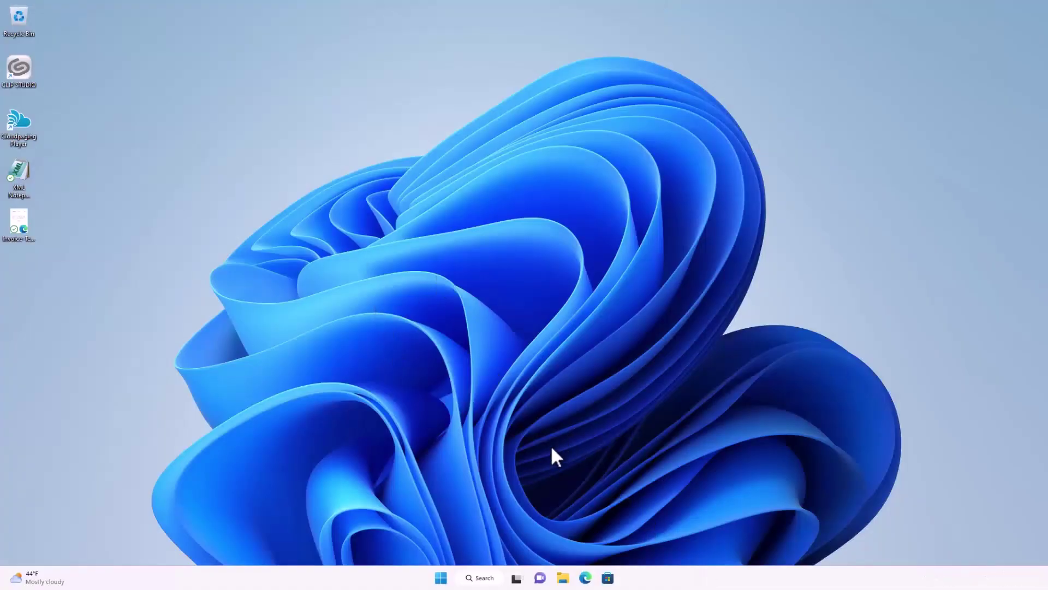
{"action": "left_click", "coordinate": [441, 577]}
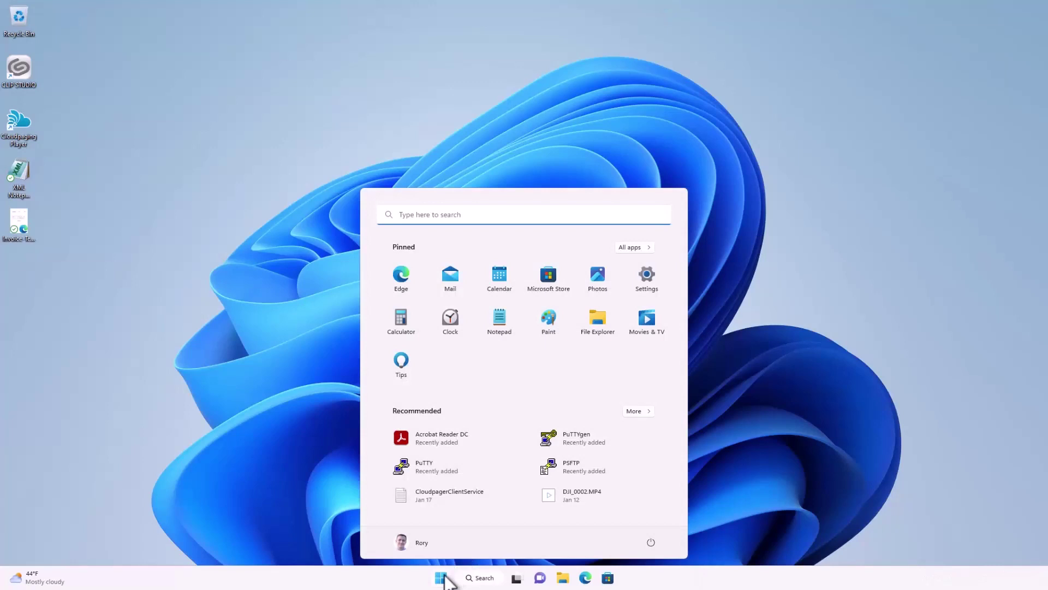
{"action": "left_click", "coordinate": [446, 434]}
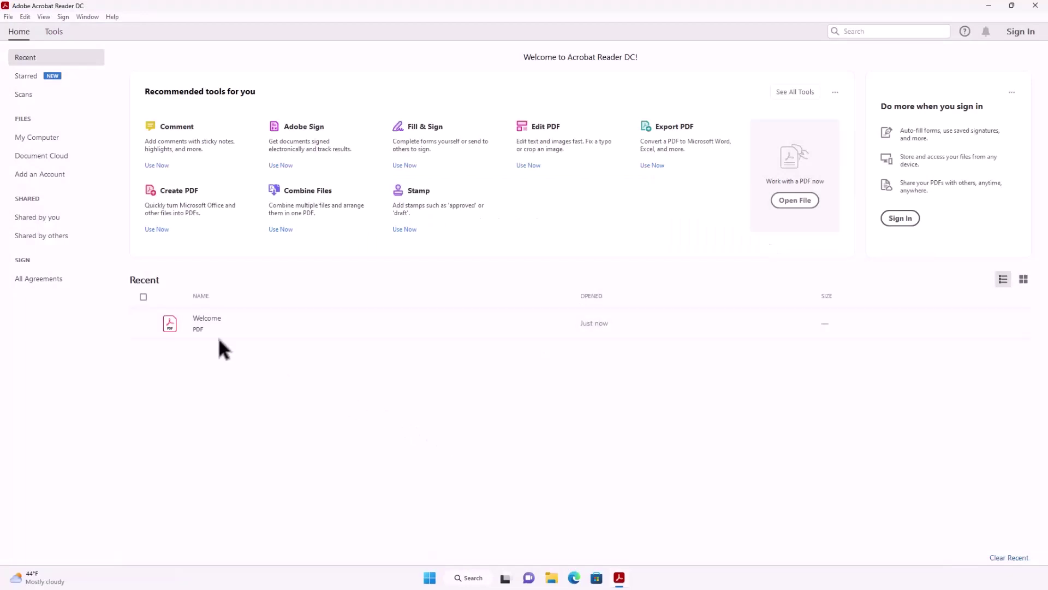
{"action": "left_click", "coordinate": [205, 321]}
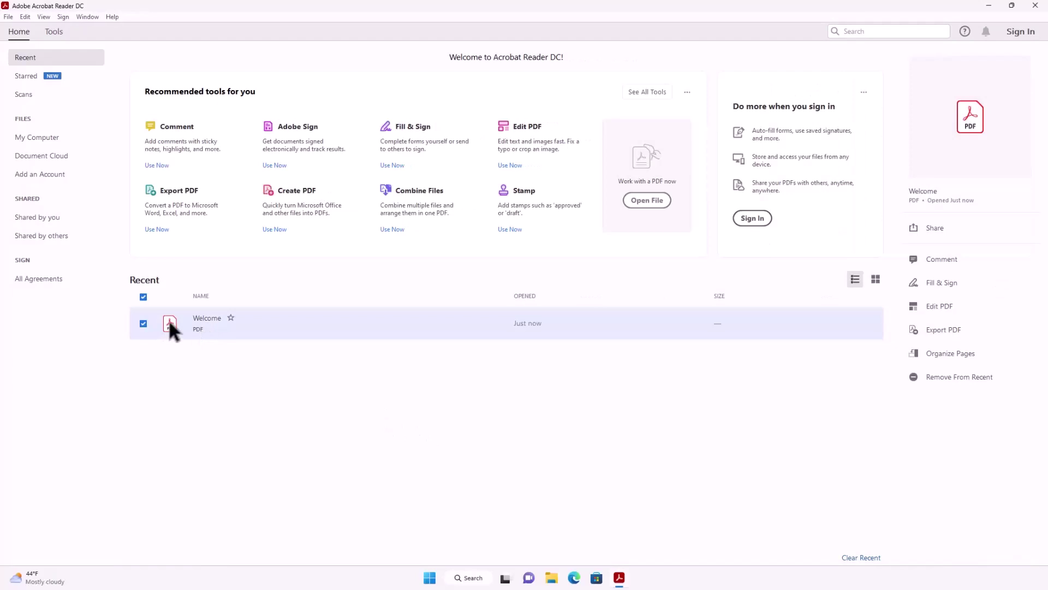
{"action": "double_click", "coordinate": [697, 334]}
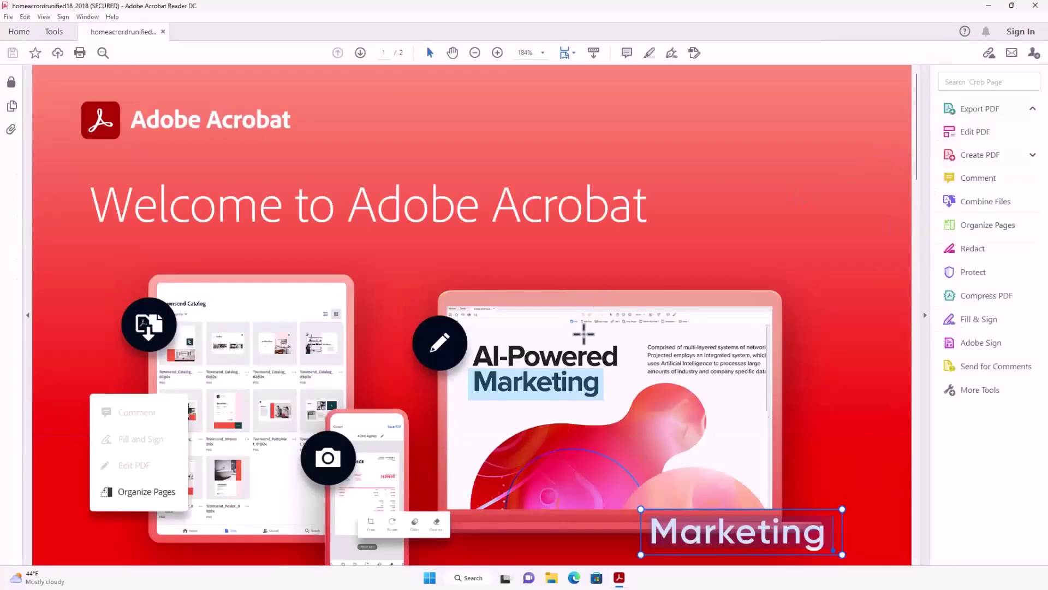
{"action": "scroll", "coordinate": [587, 335], "scroll_direction": "down", "scroll_amount": 3}
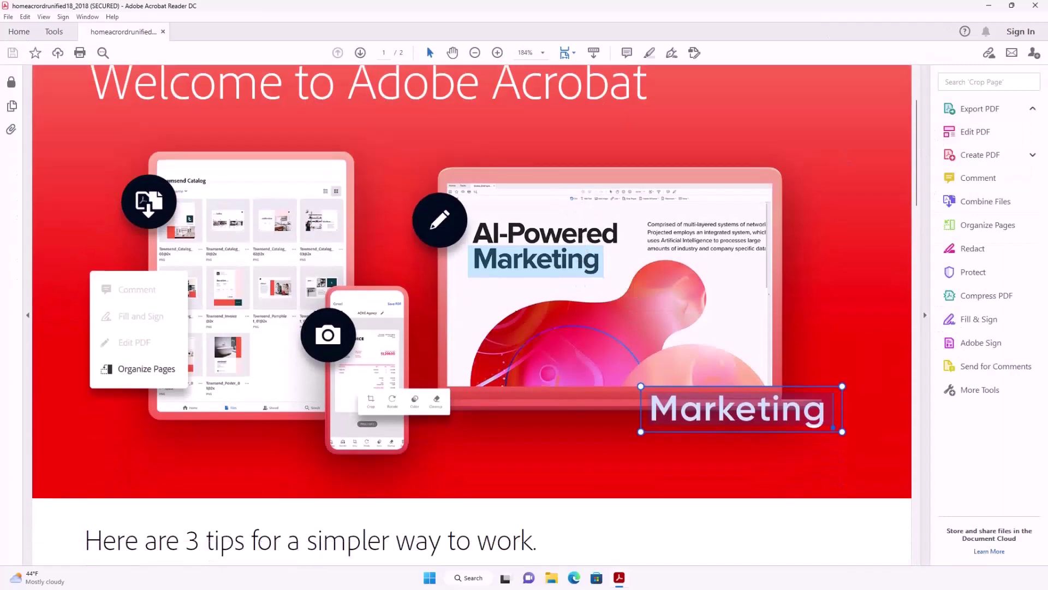
{"action": "left_click", "coordinate": [1038, 6]}
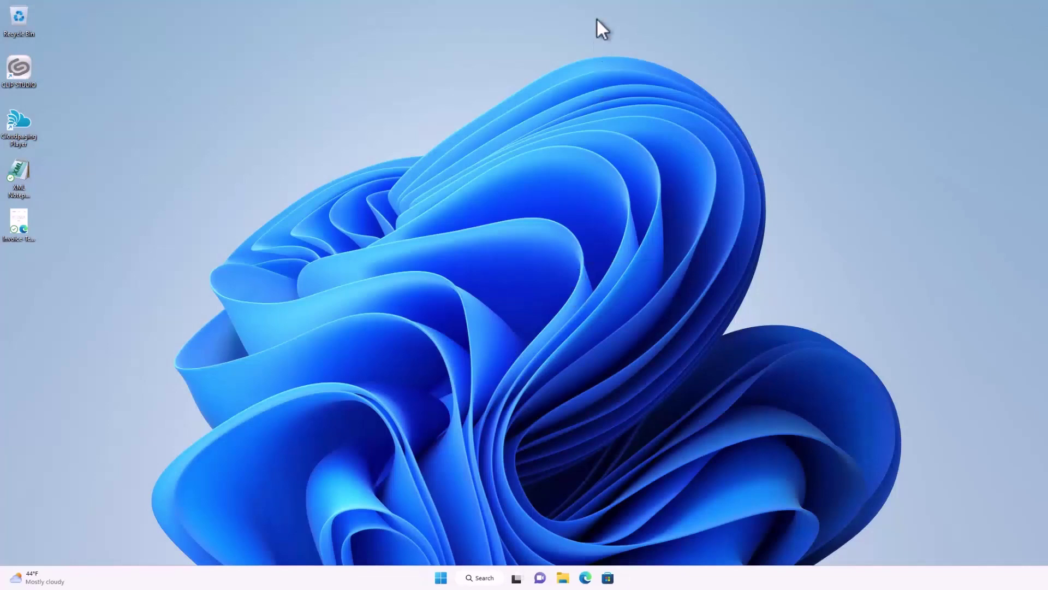
- Minimise the Cloud PC session to bring Cloudpager's Applications list back
{"action": "left_click", "coordinate": [627, 8]}
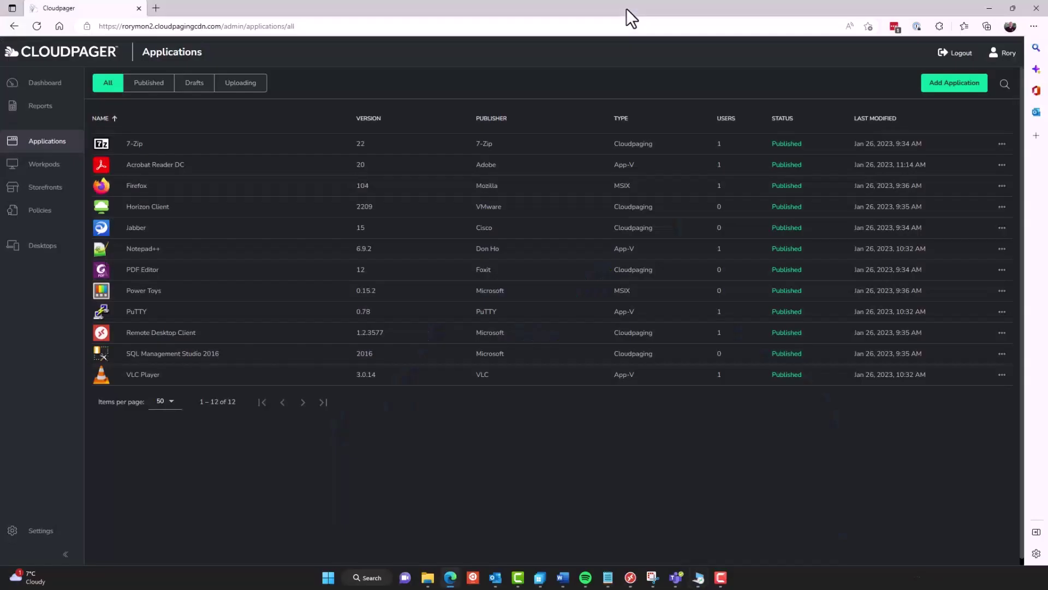